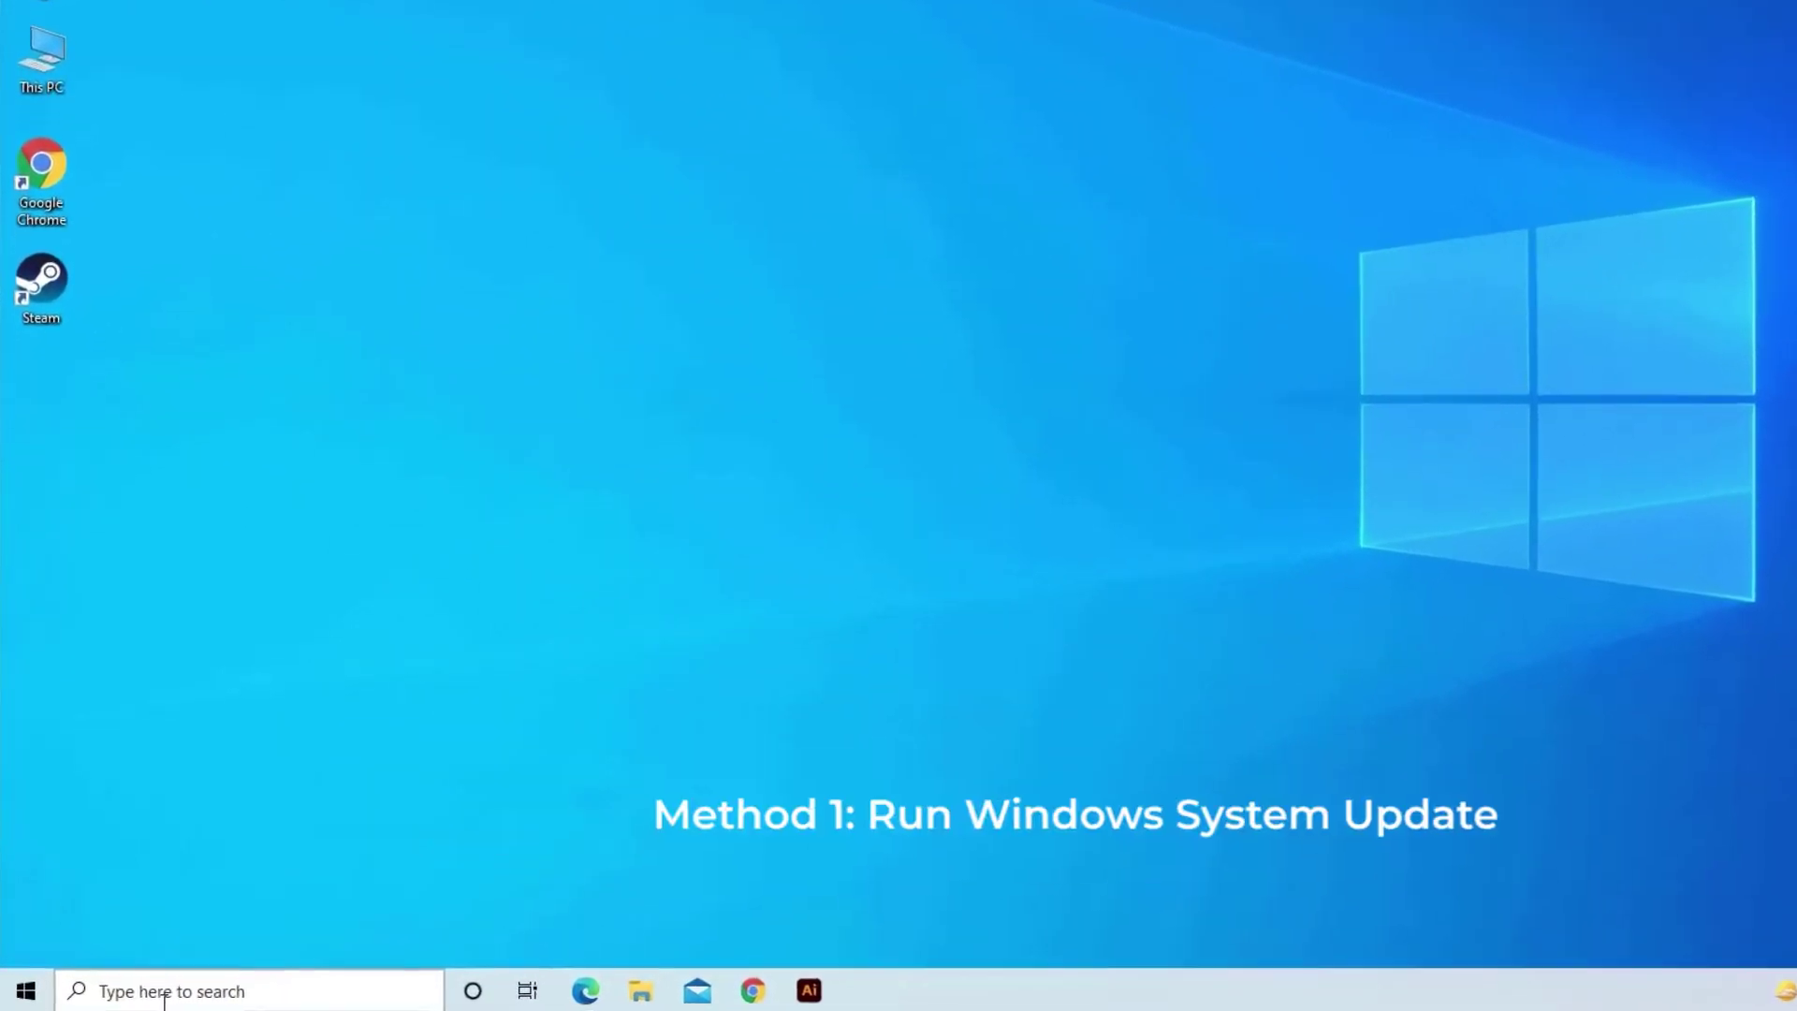
Step: Open the Windows Update settings and resume the paused updates
click(136, 994)
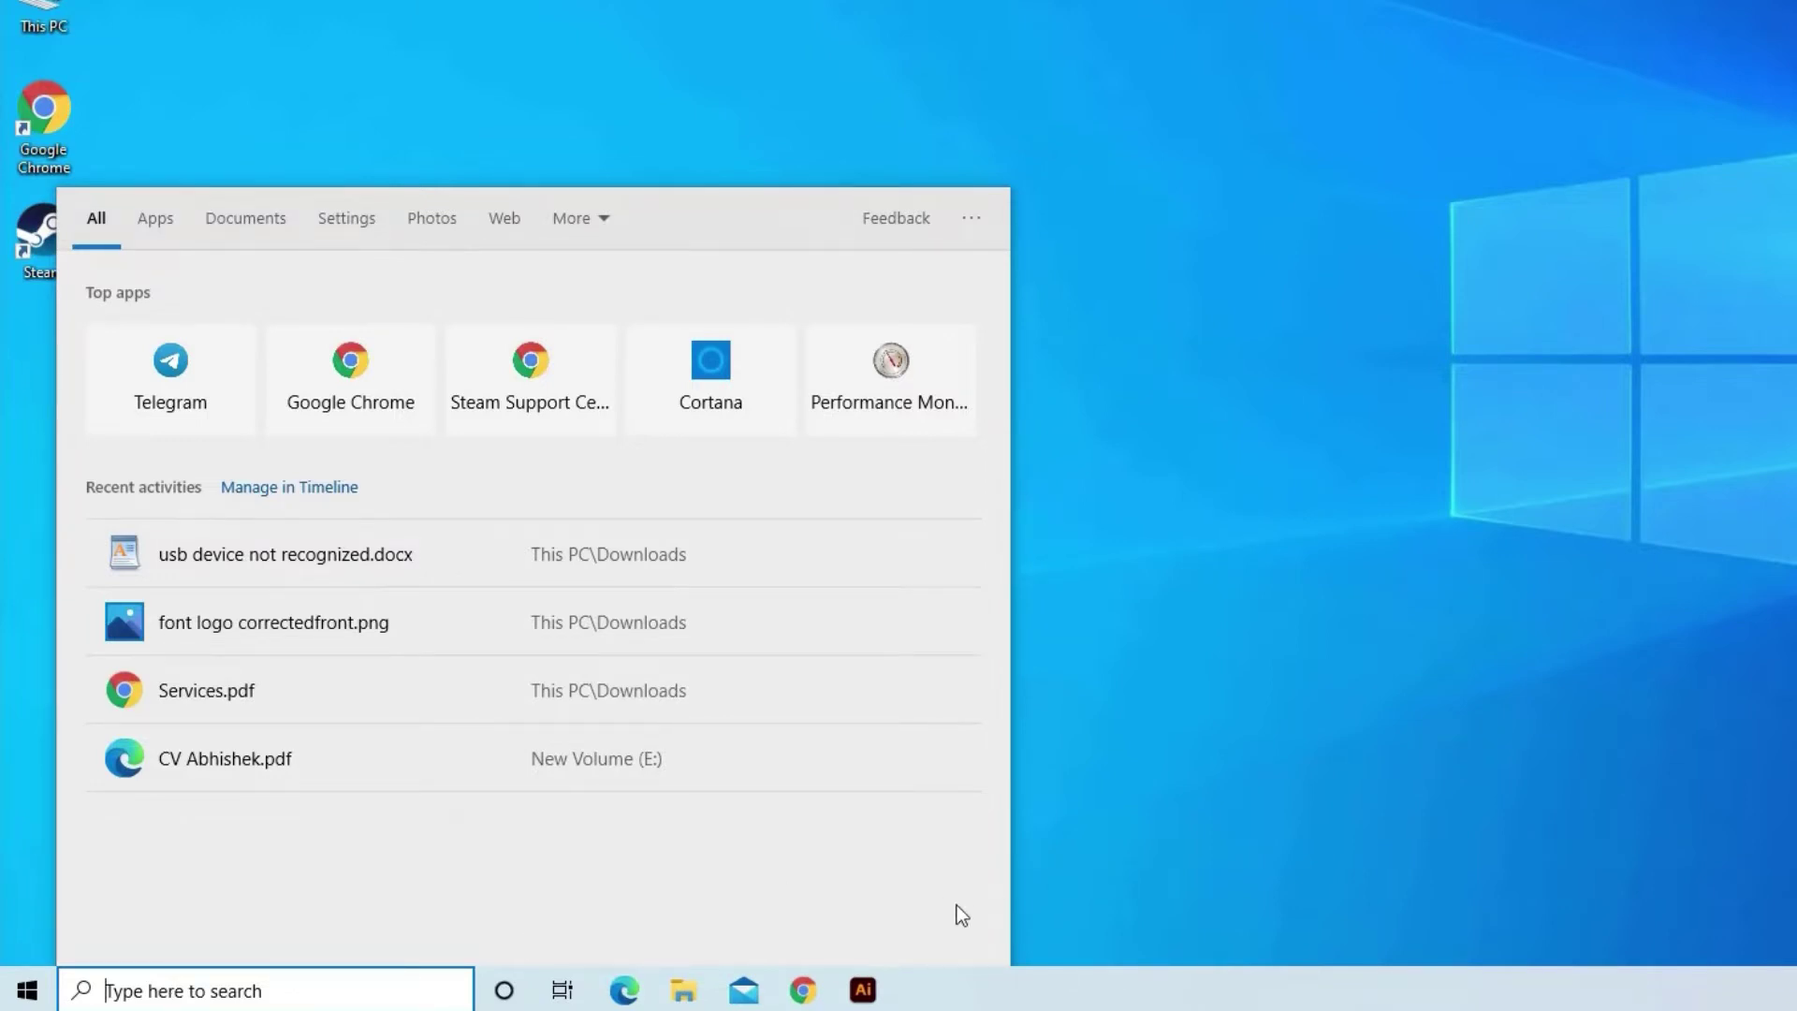
text(updat)
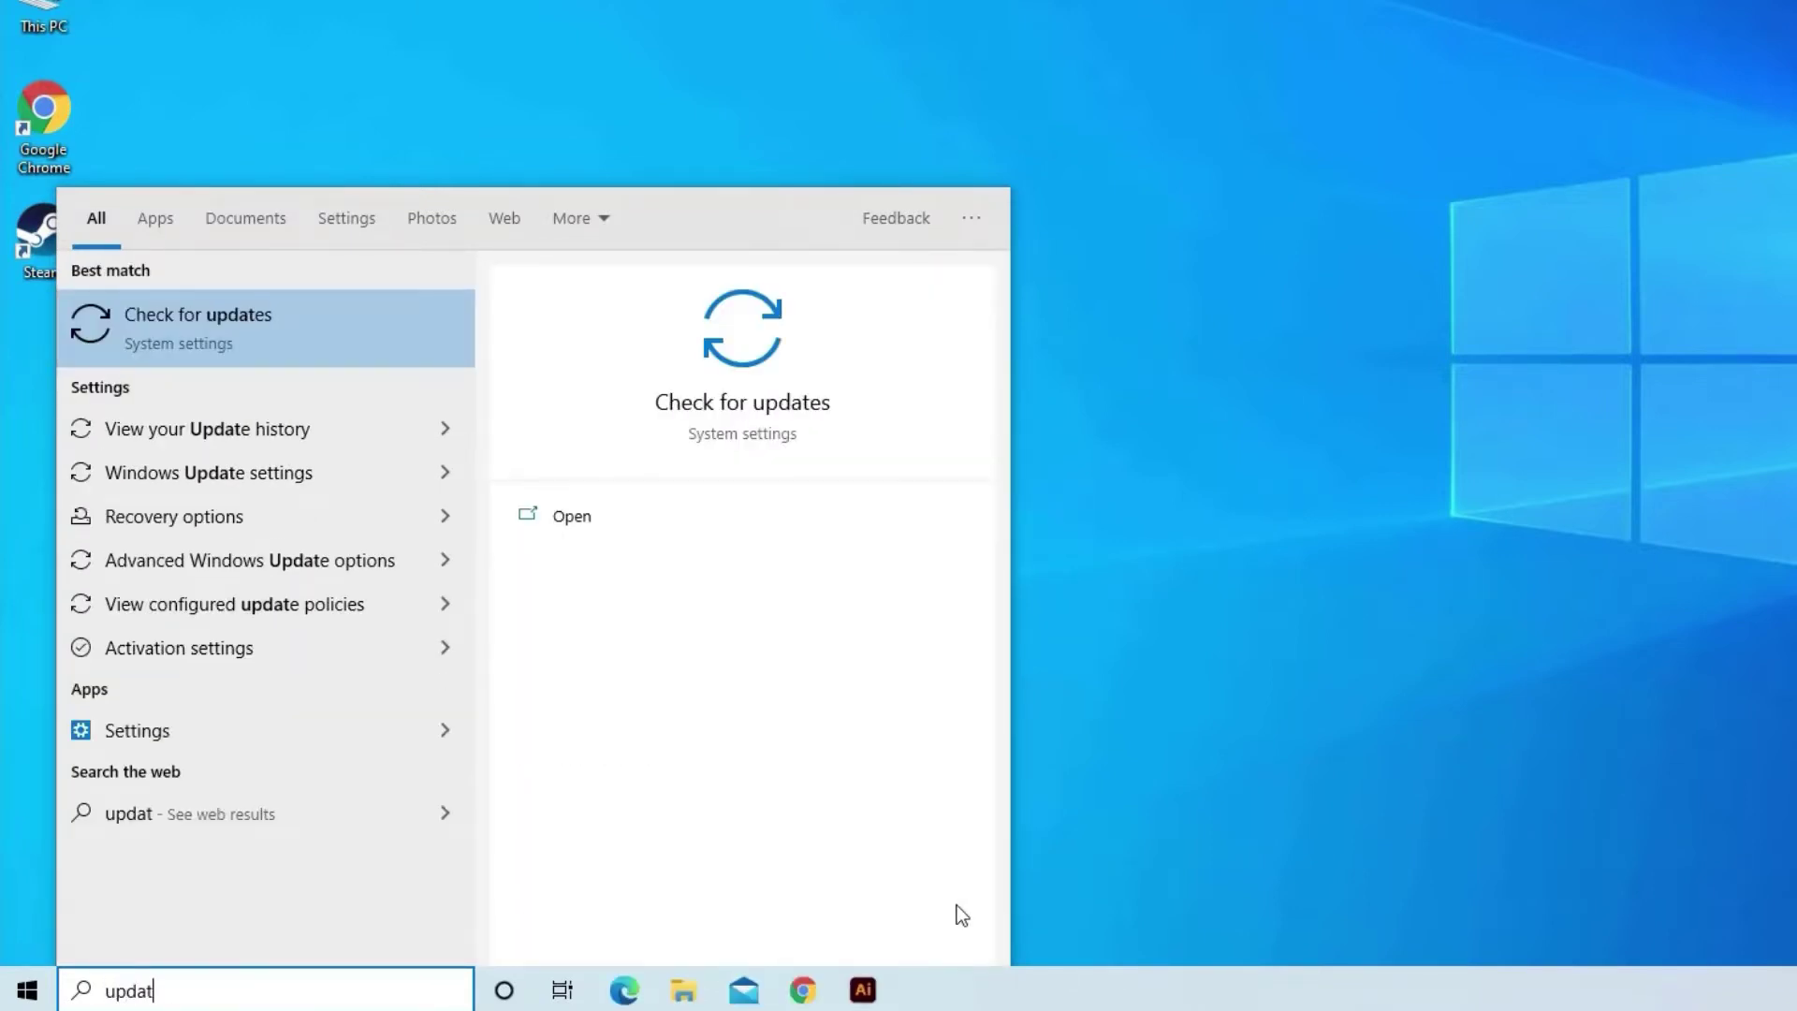
click(206, 333)
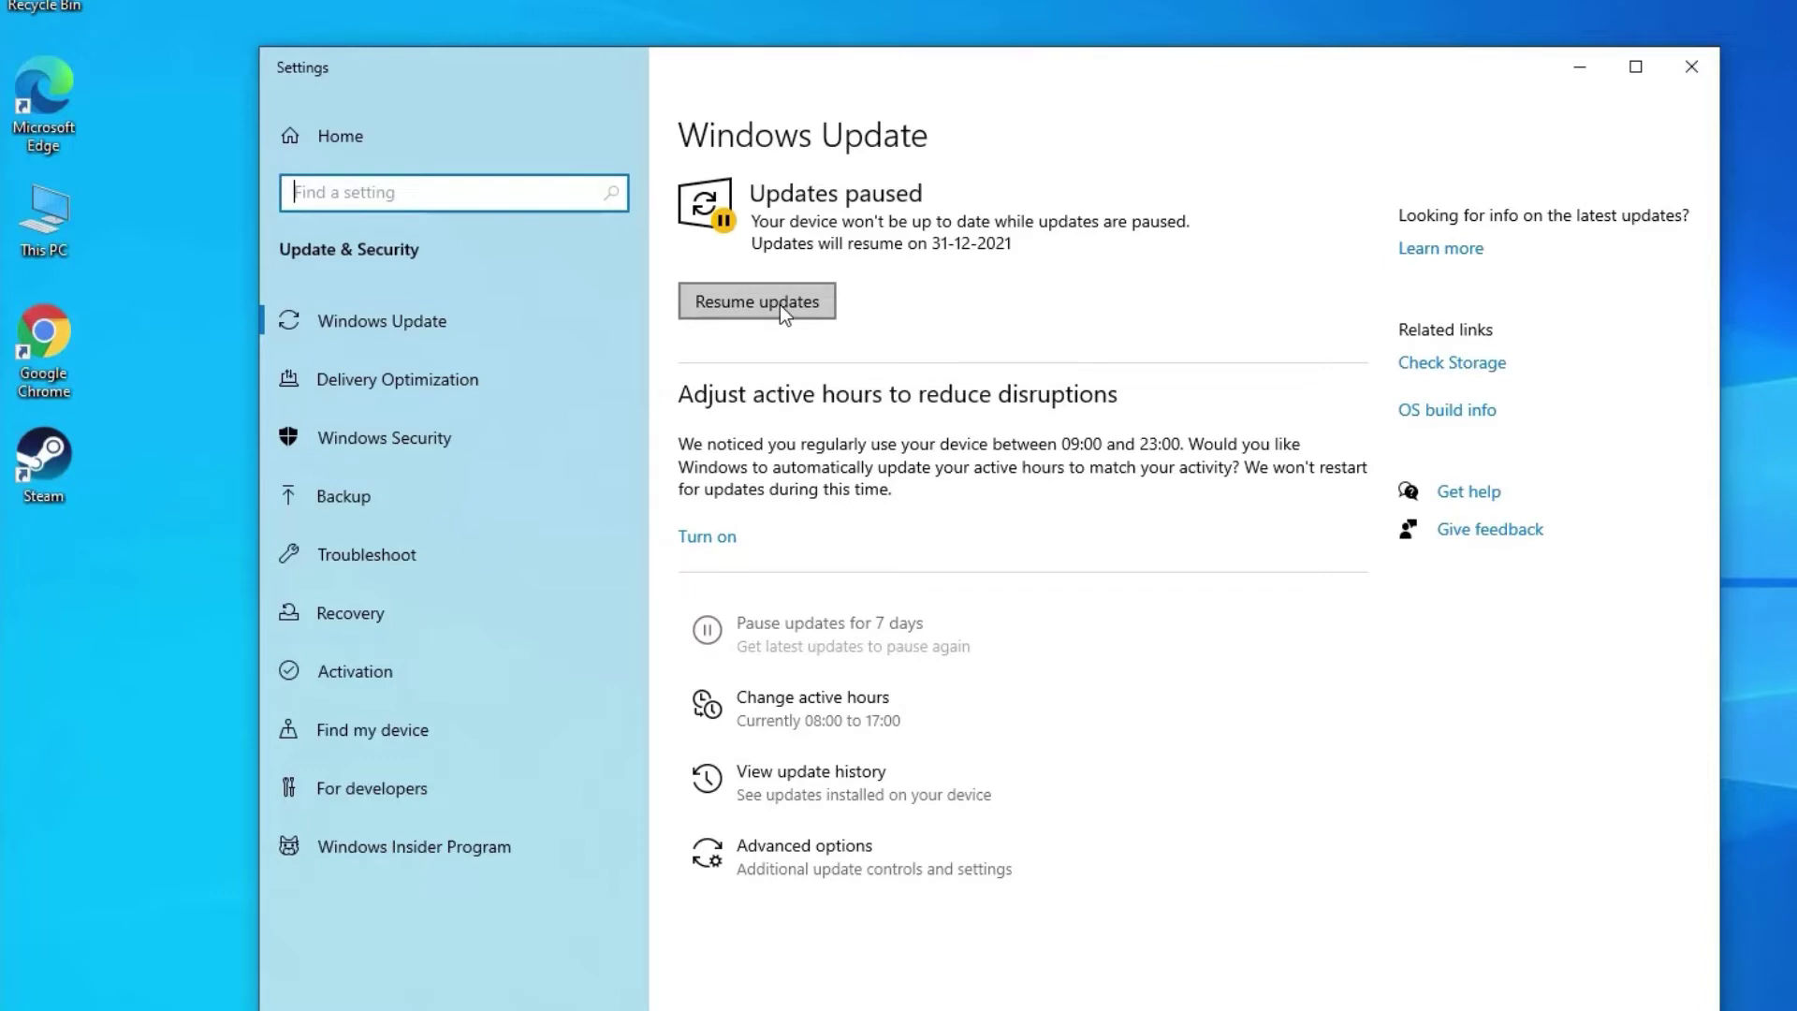
click(782, 309)
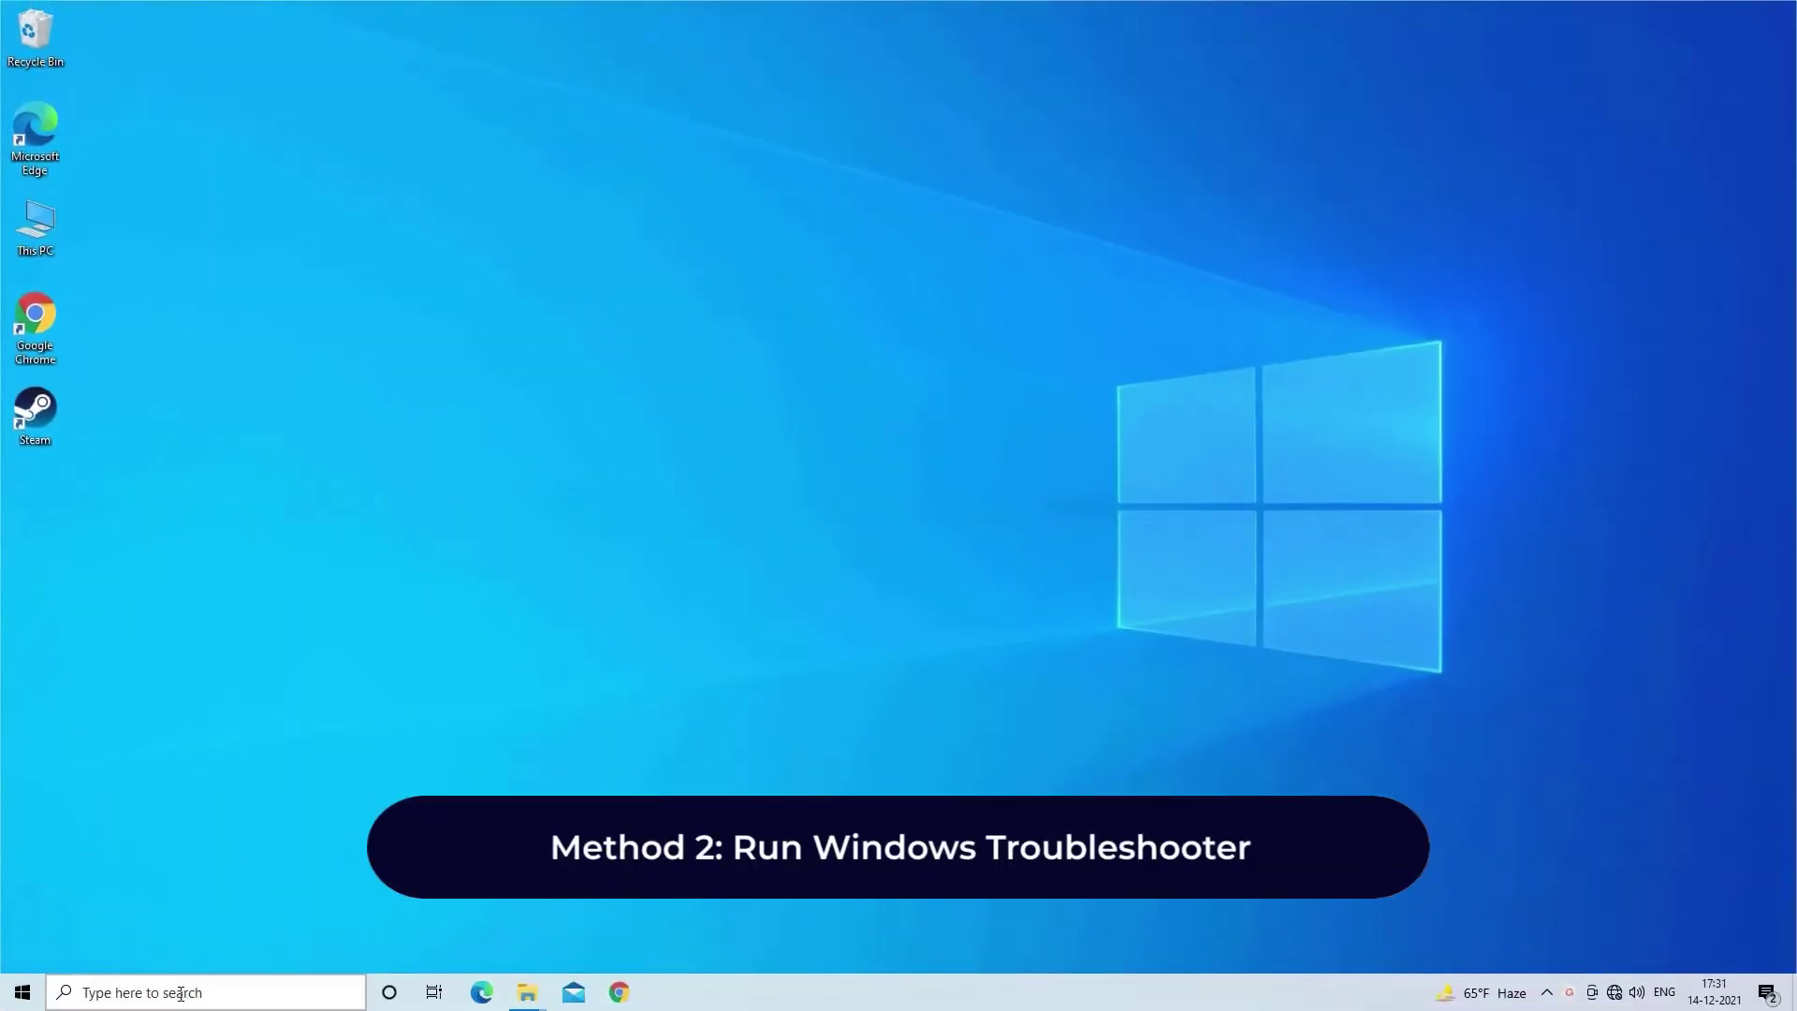
Step: View the list of additional troubleshooters in the Update & Security settings, and close the settings window
click(22, 993)
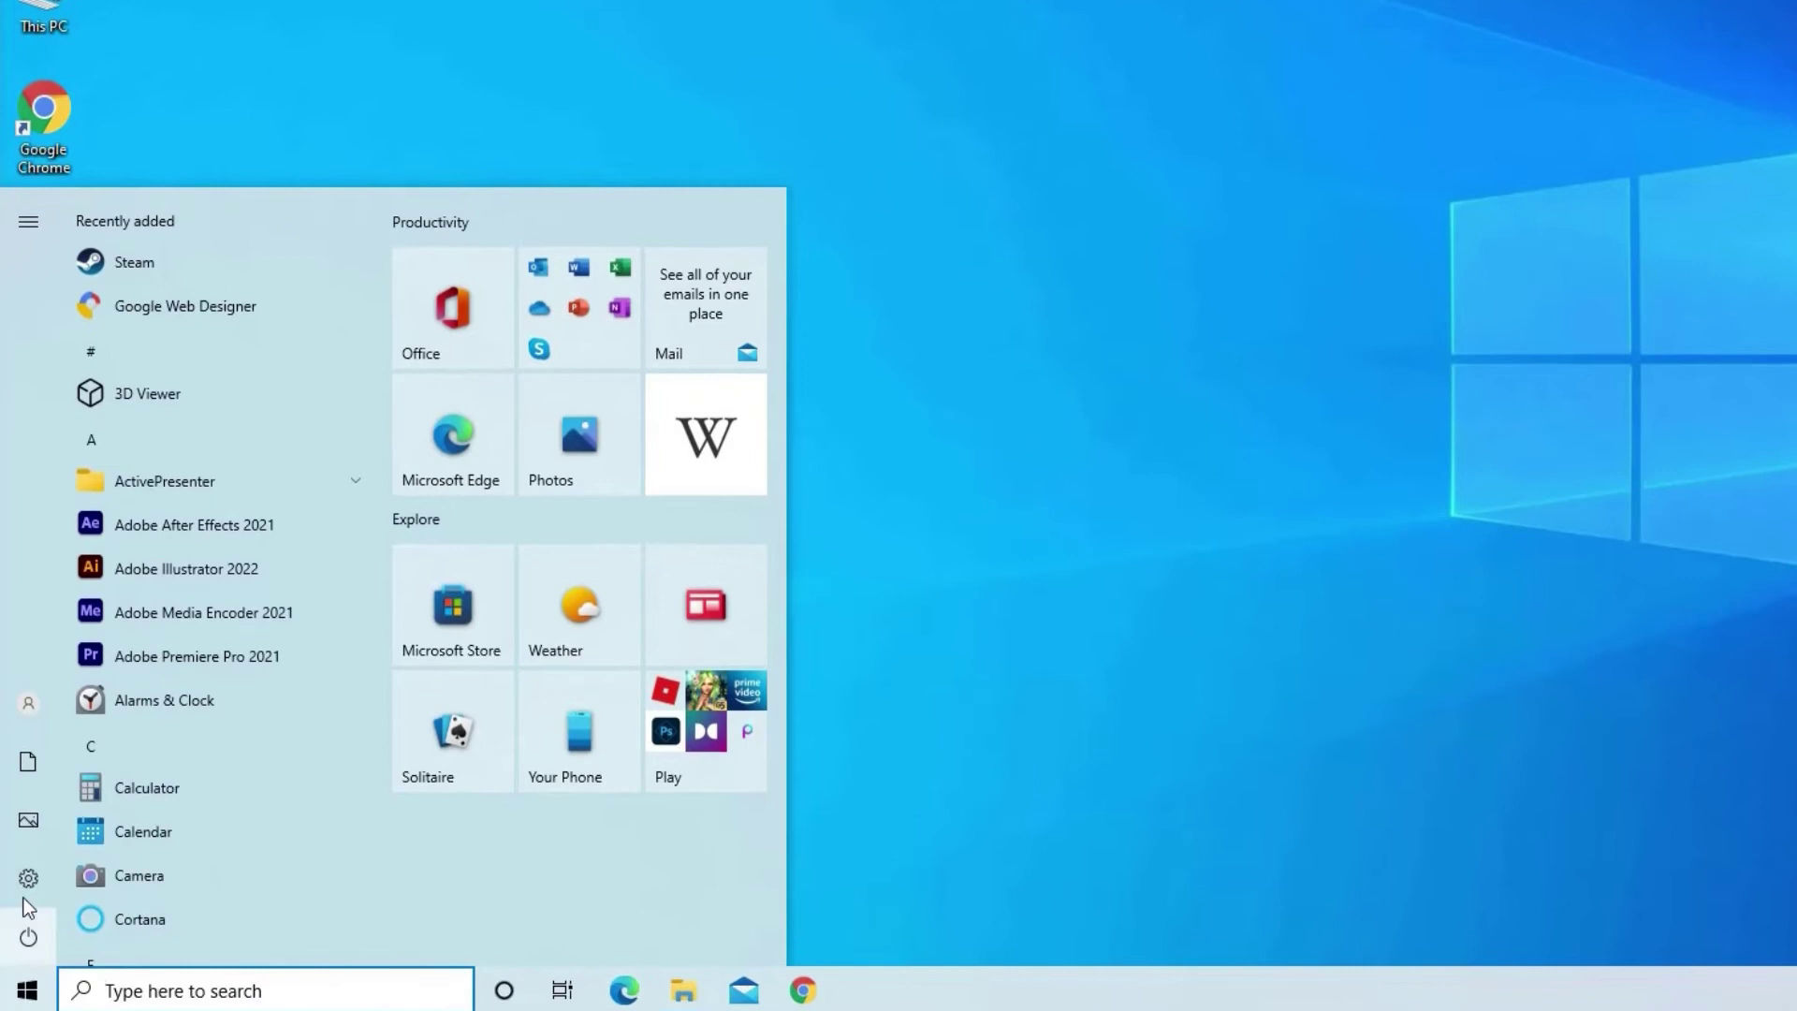
mouse_move(28, 894)
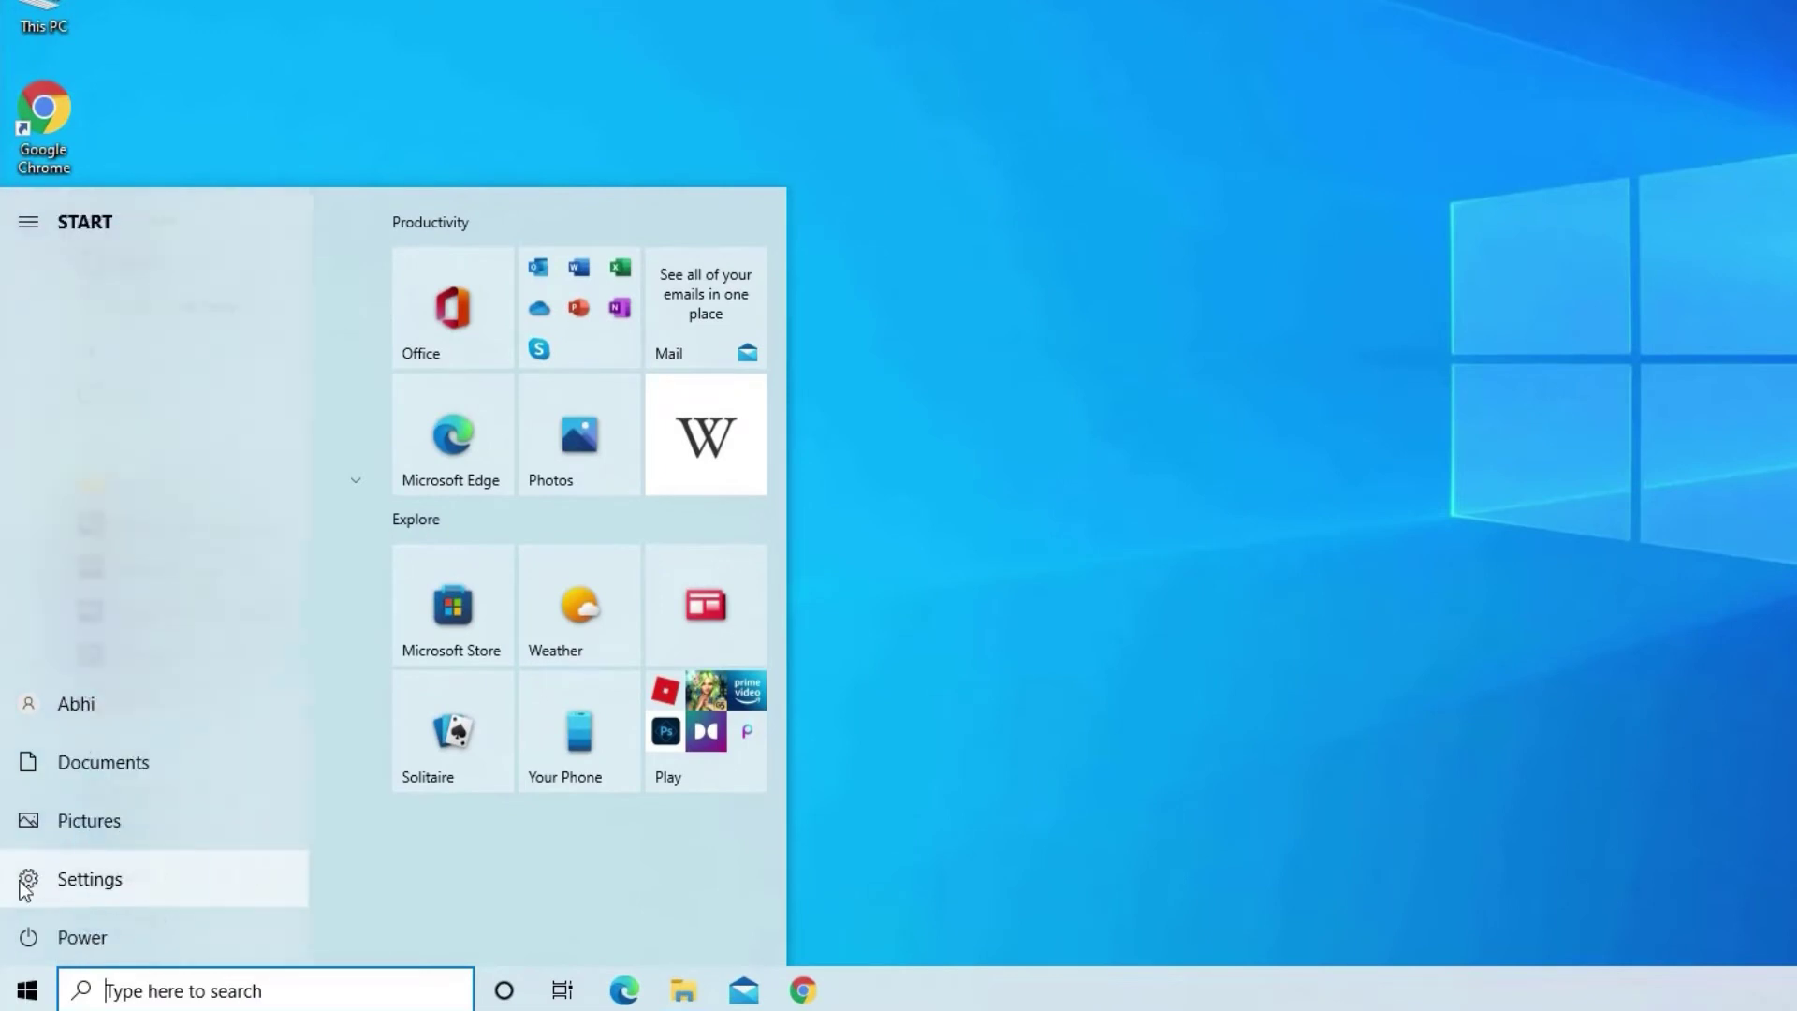
click(97, 879)
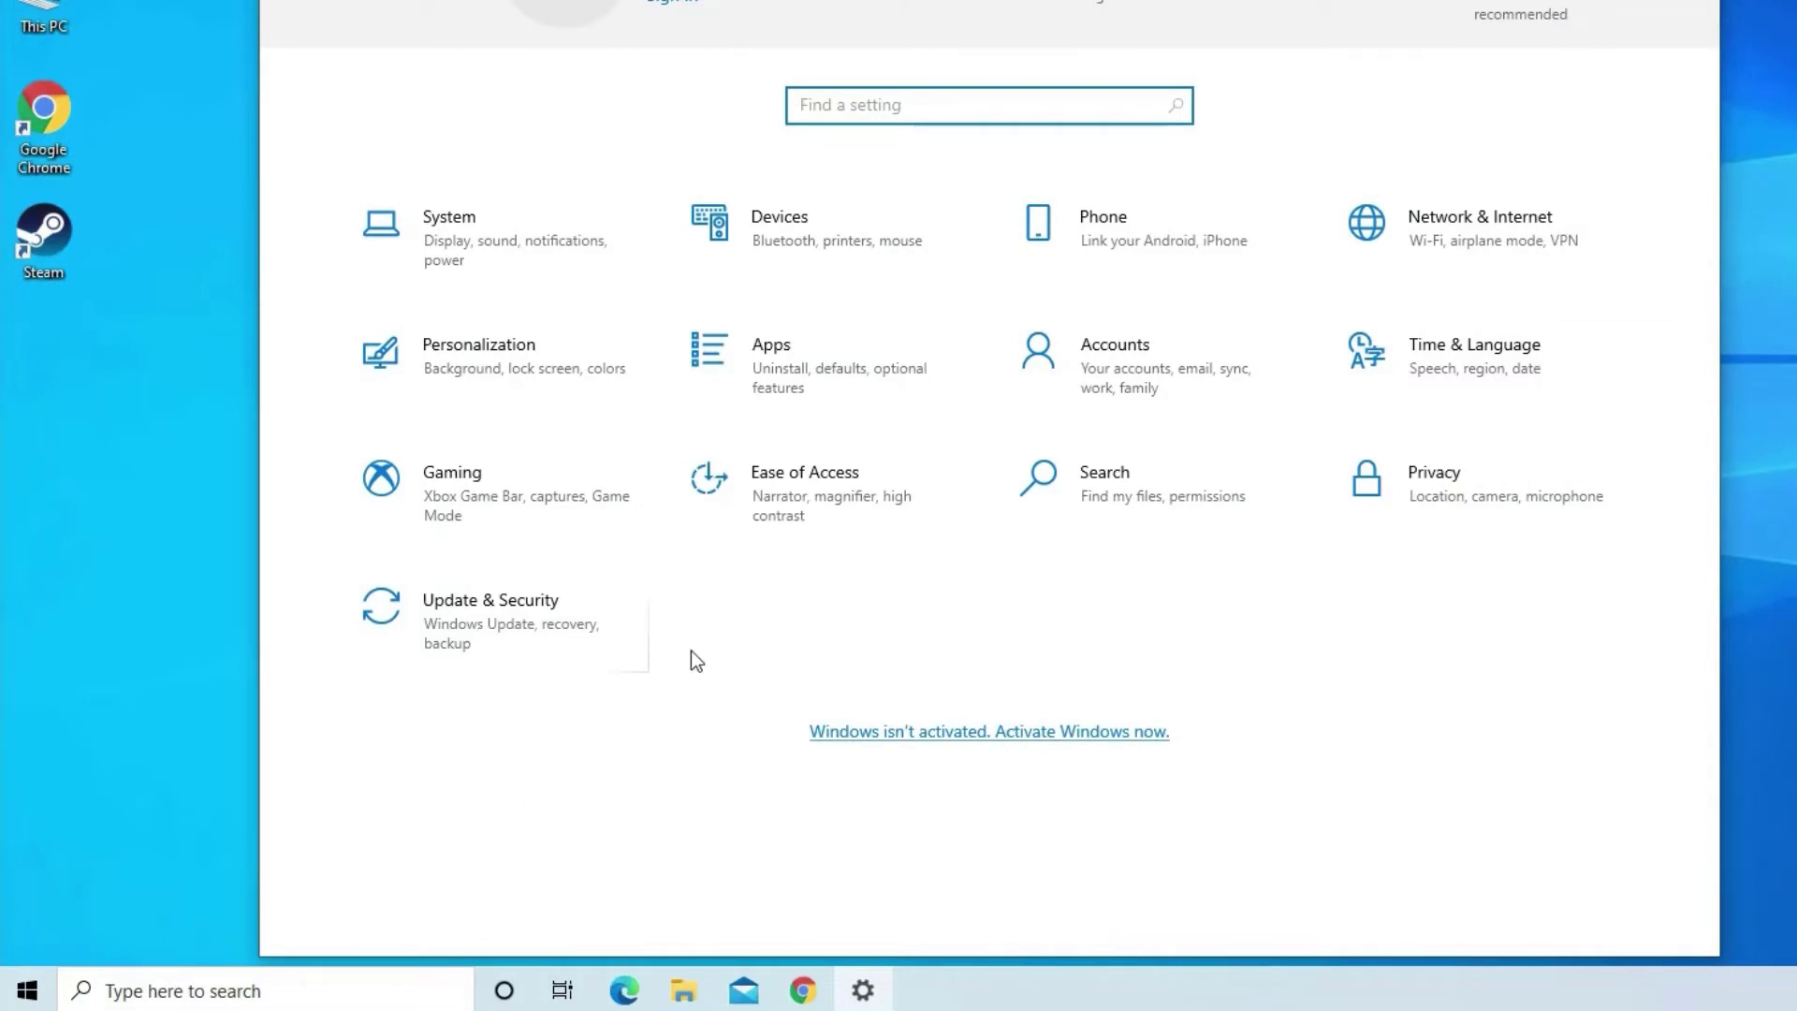
click(462, 623)
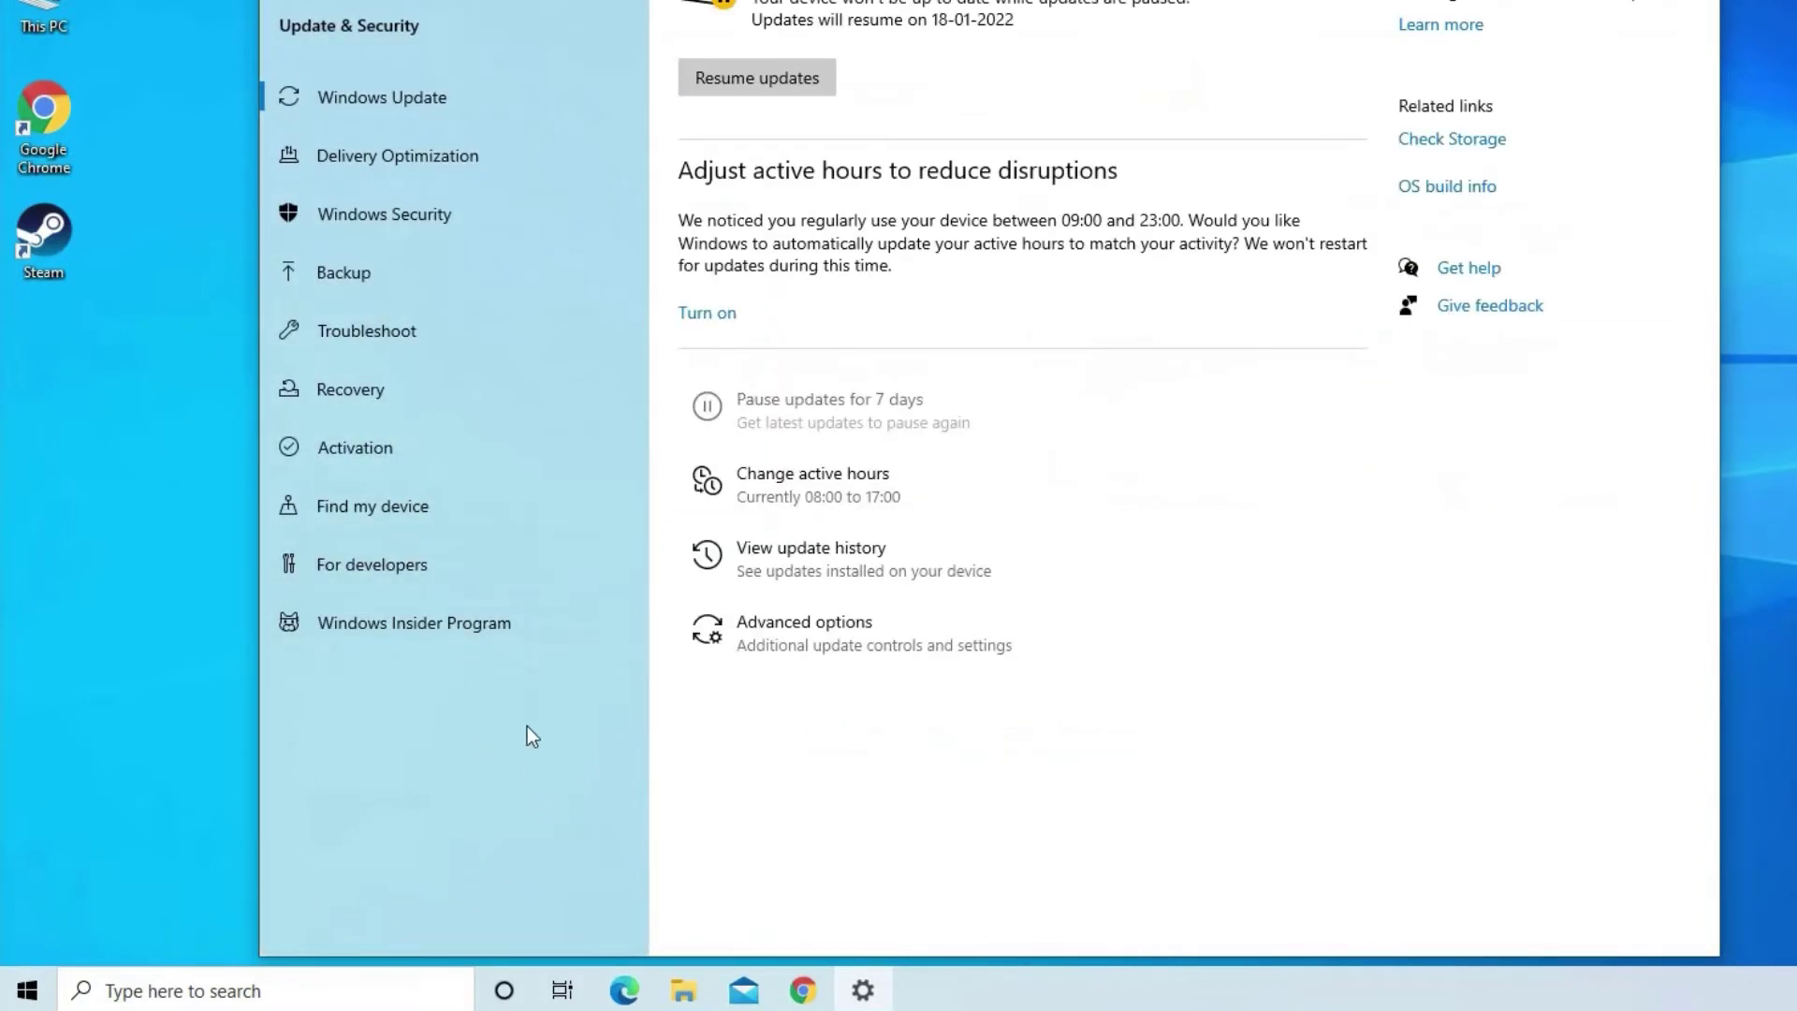
click(428, 339)
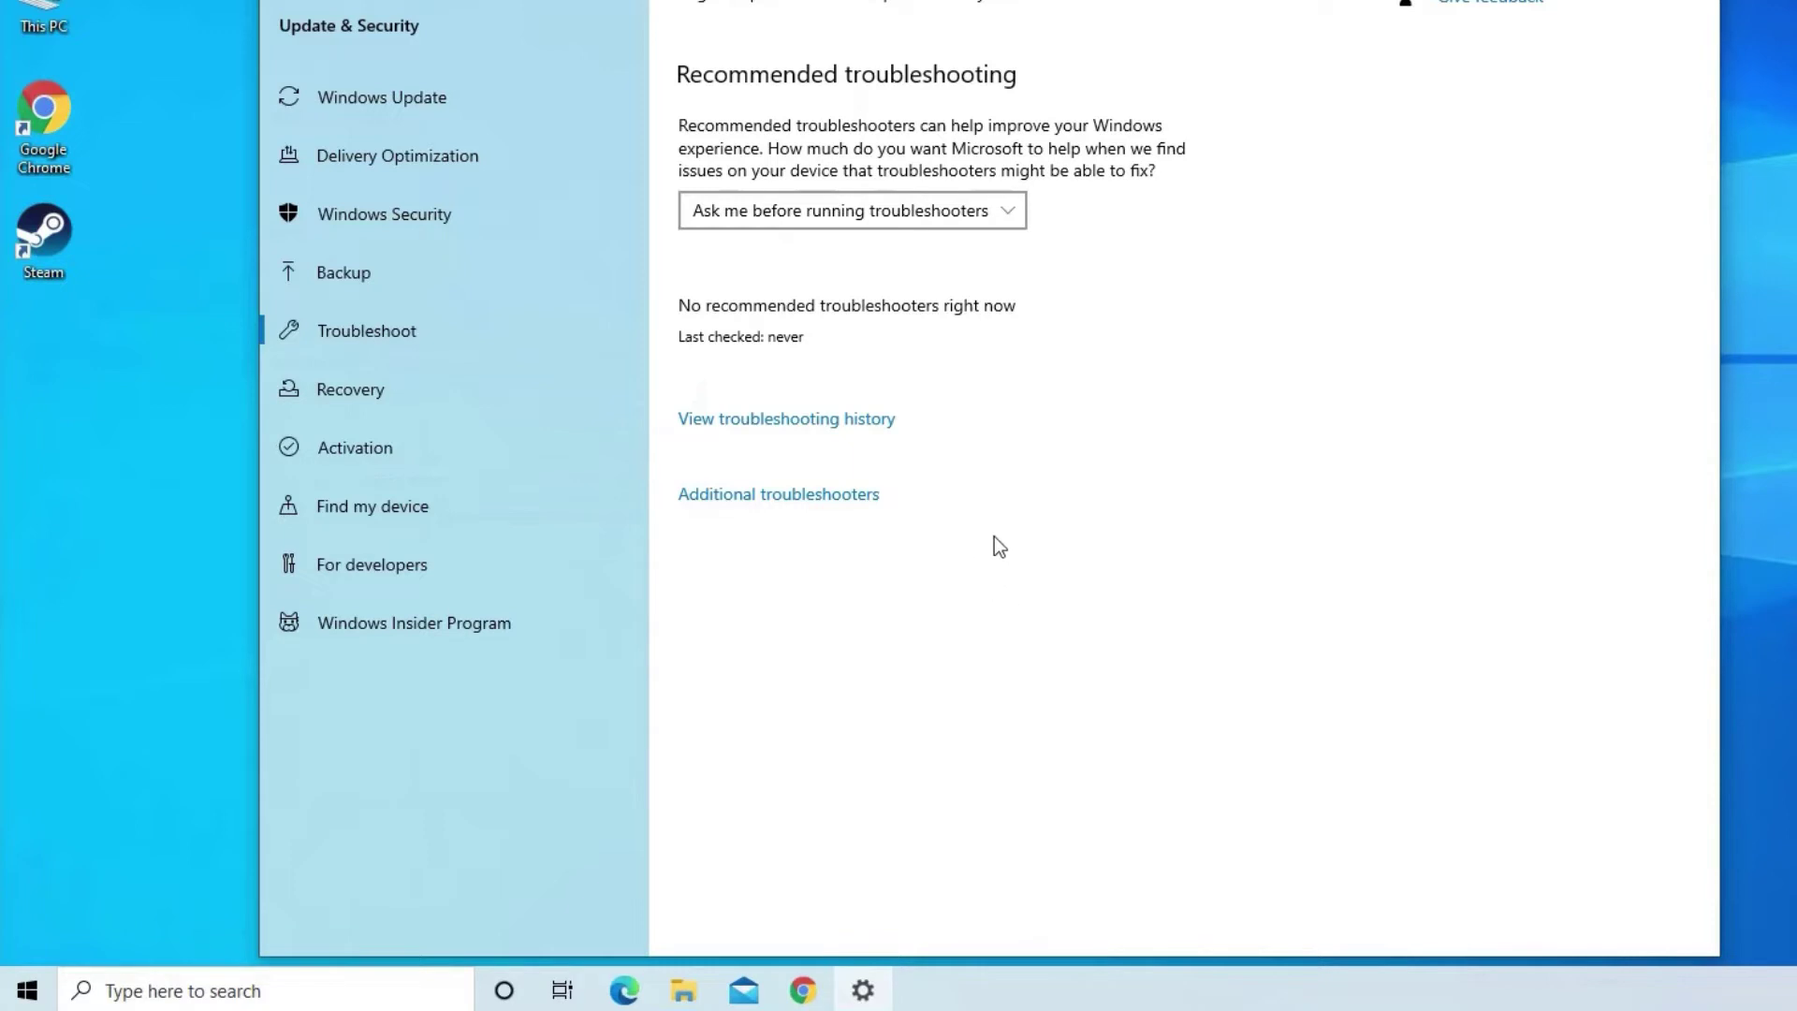
click(805, 499)
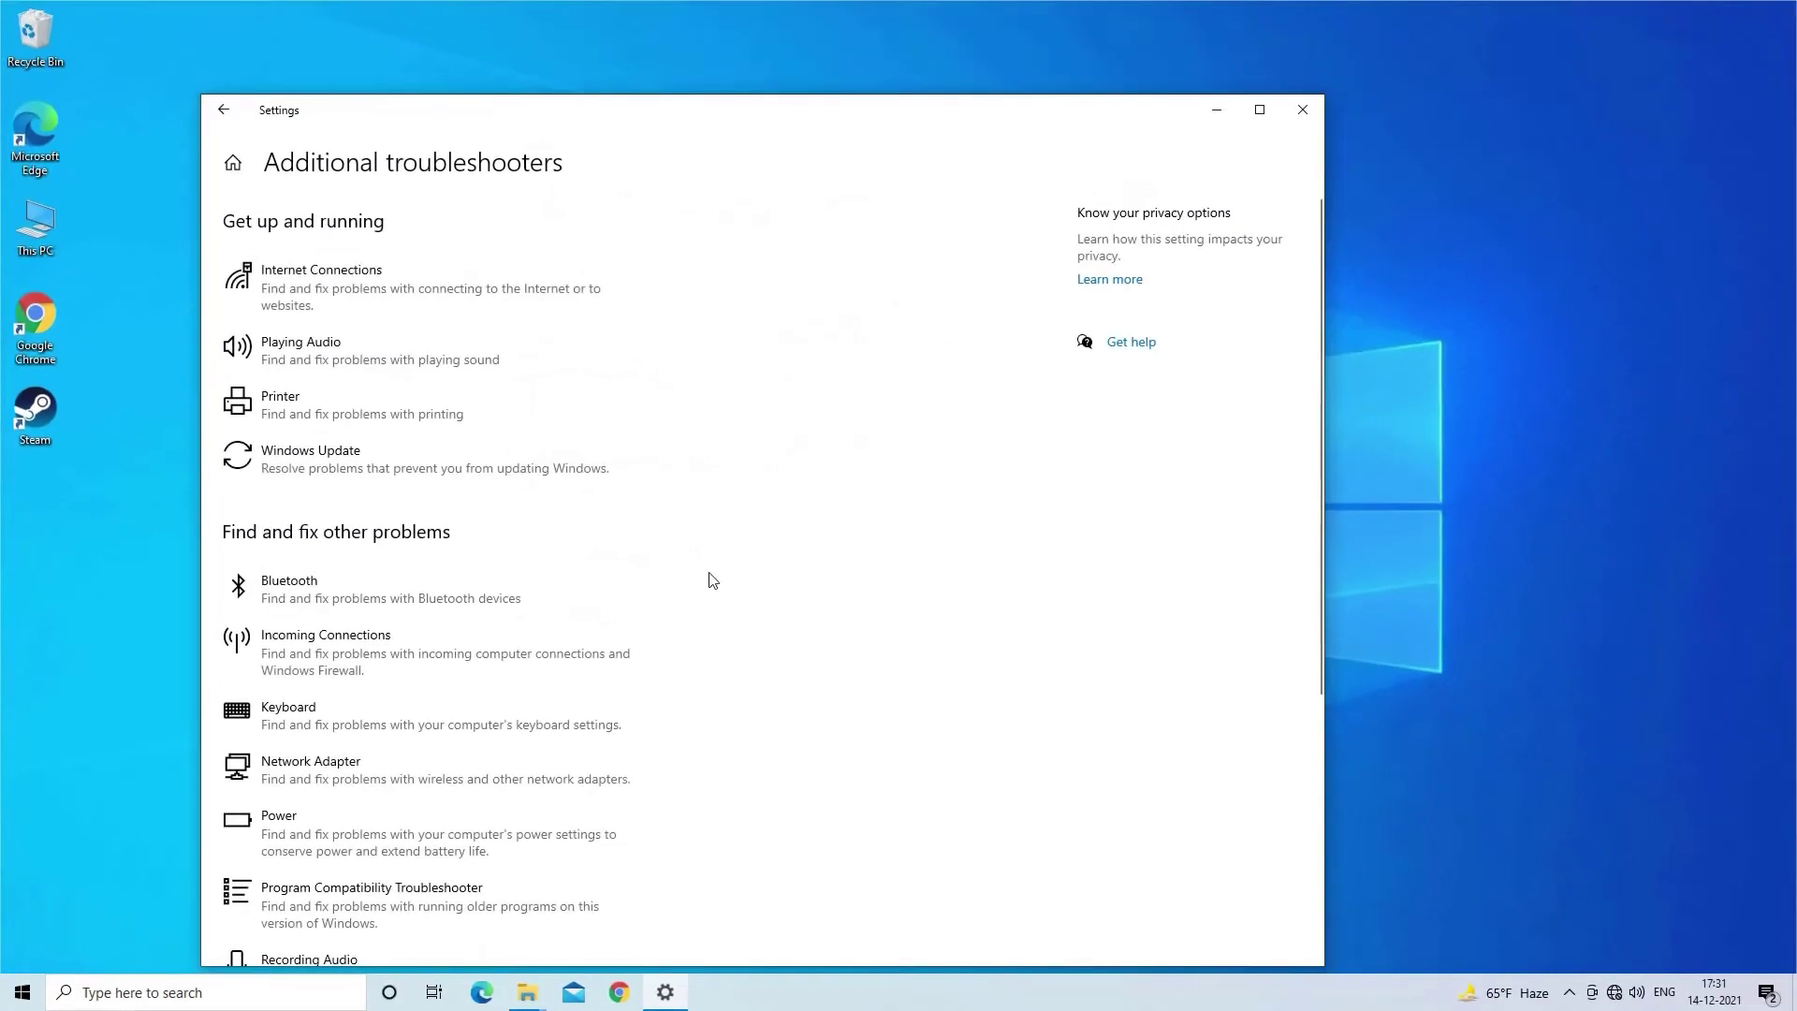
click(1302, 109)
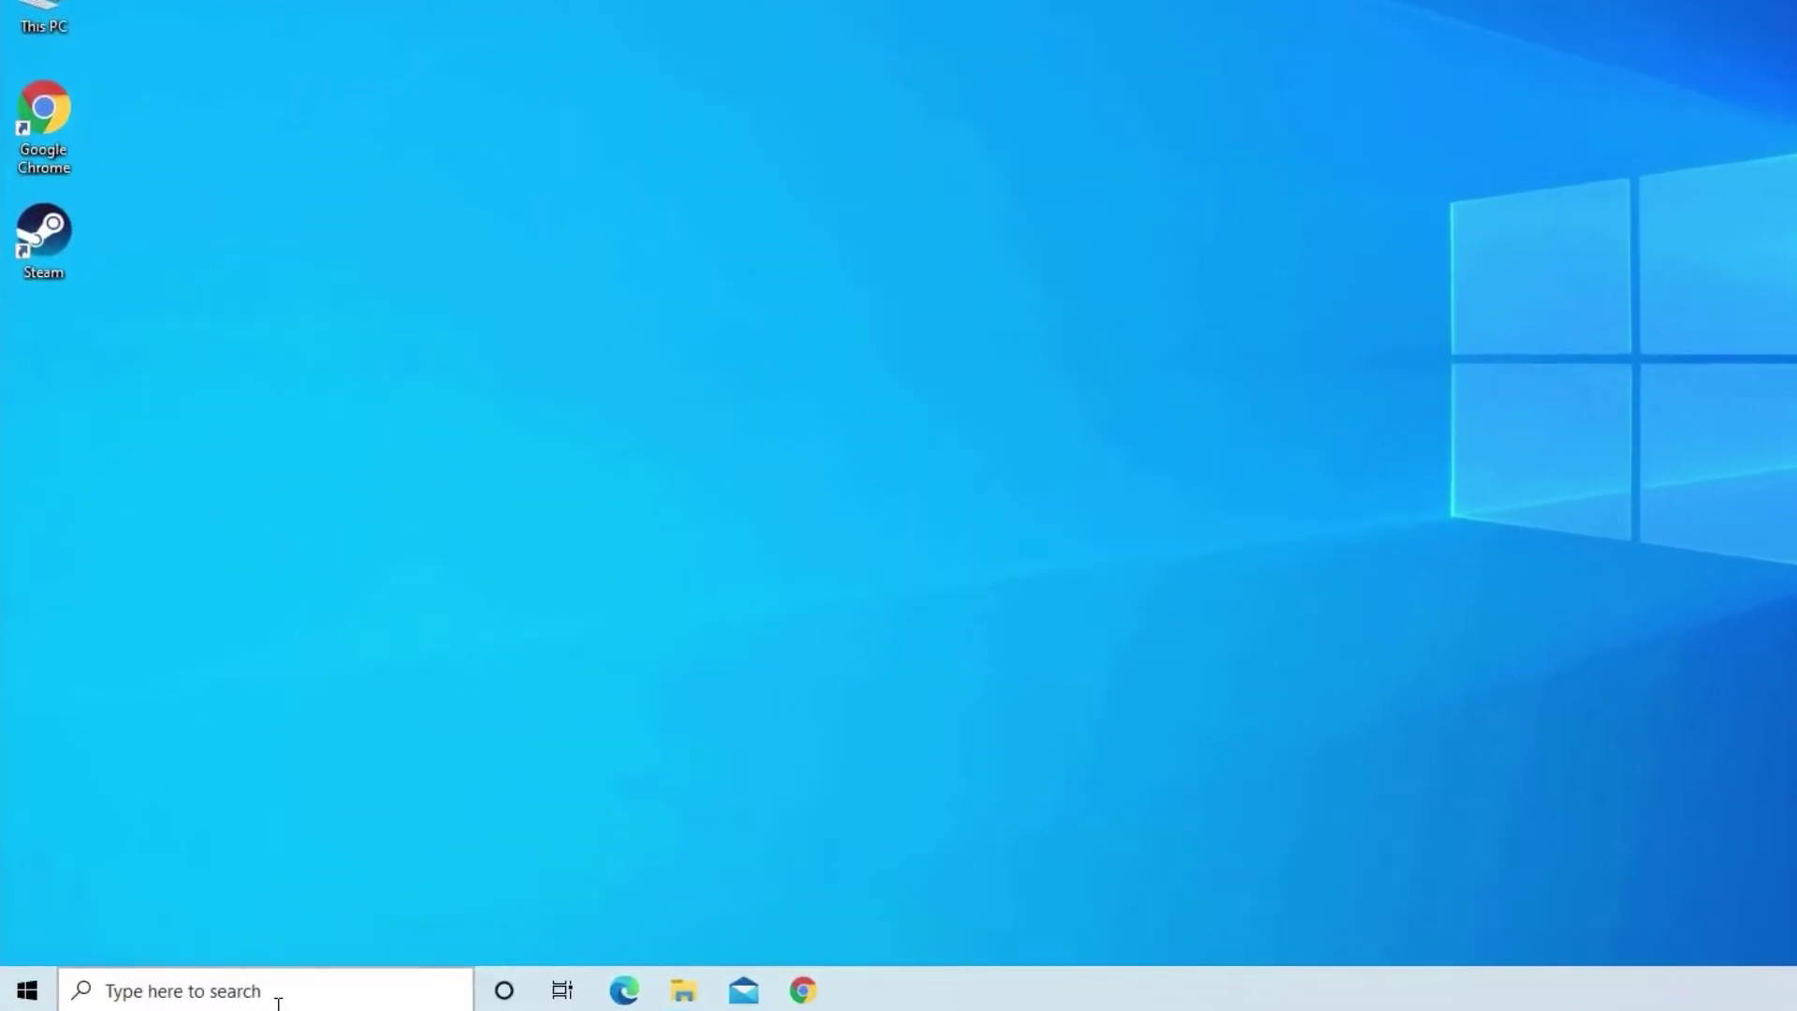
Step: Open Command Prompt as administrator and run the command msdt.exe -id devicediagnostic
click(239, 998)
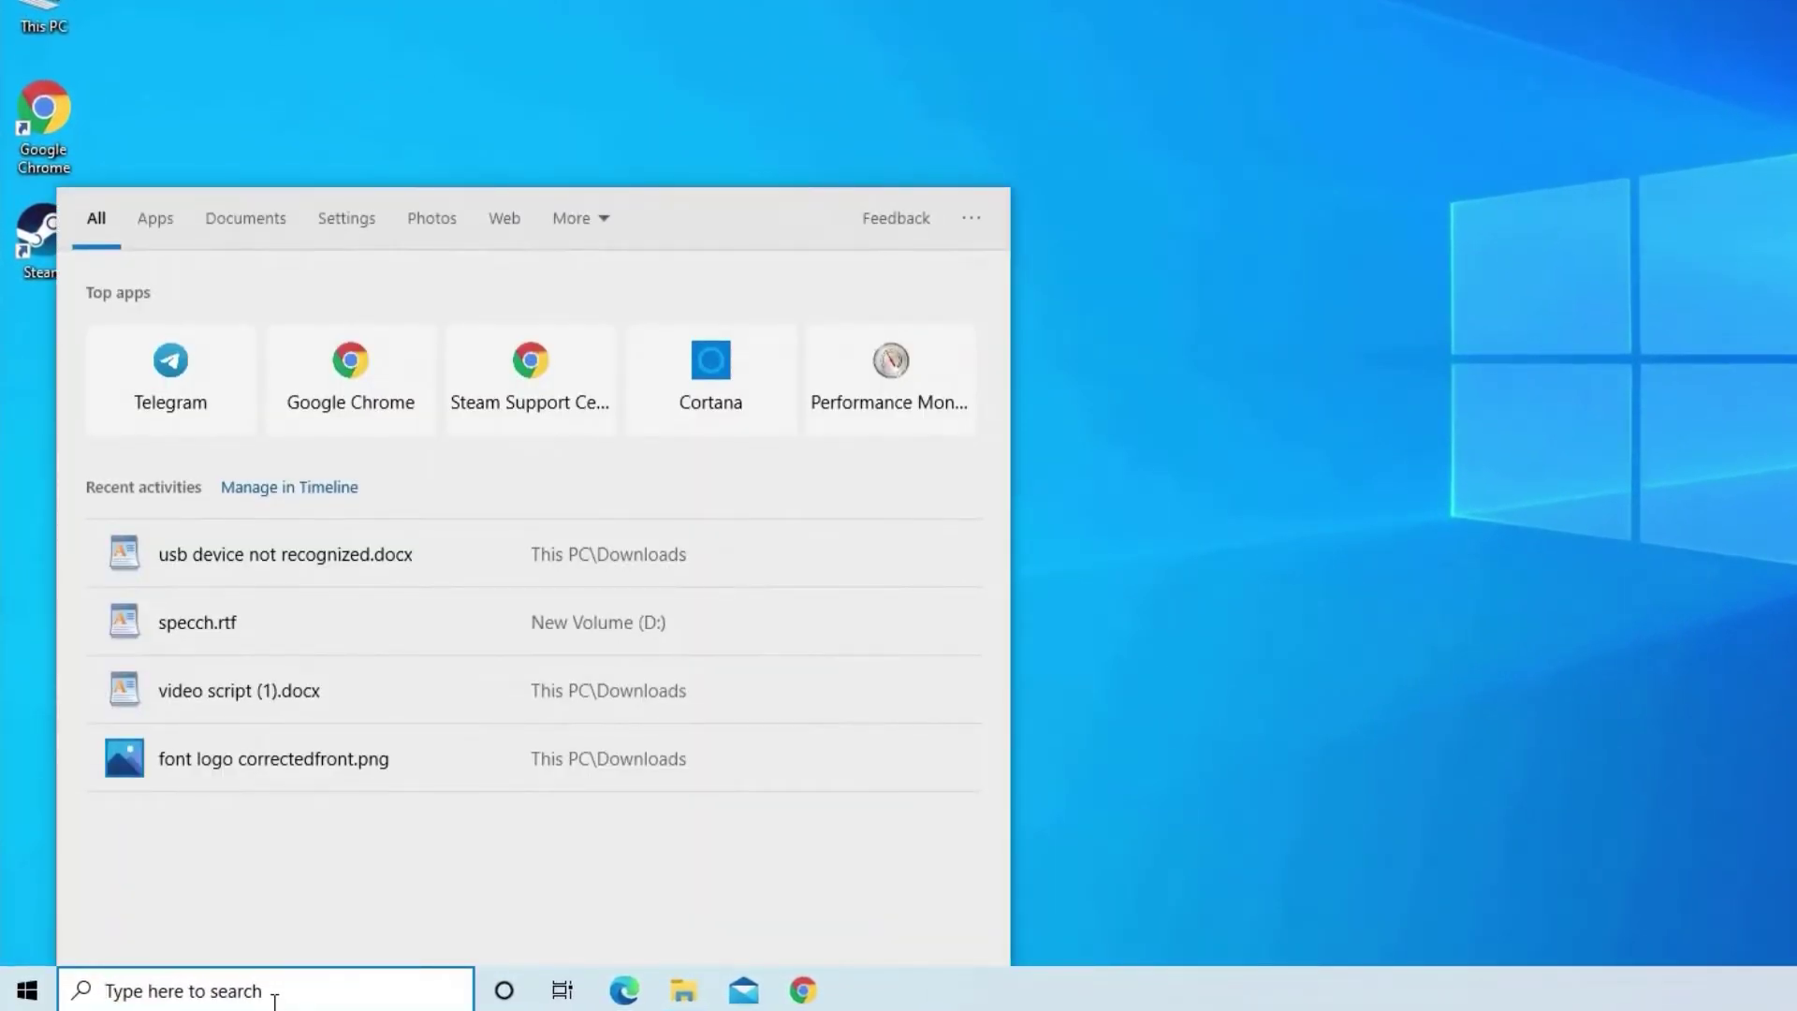
text(CMD)
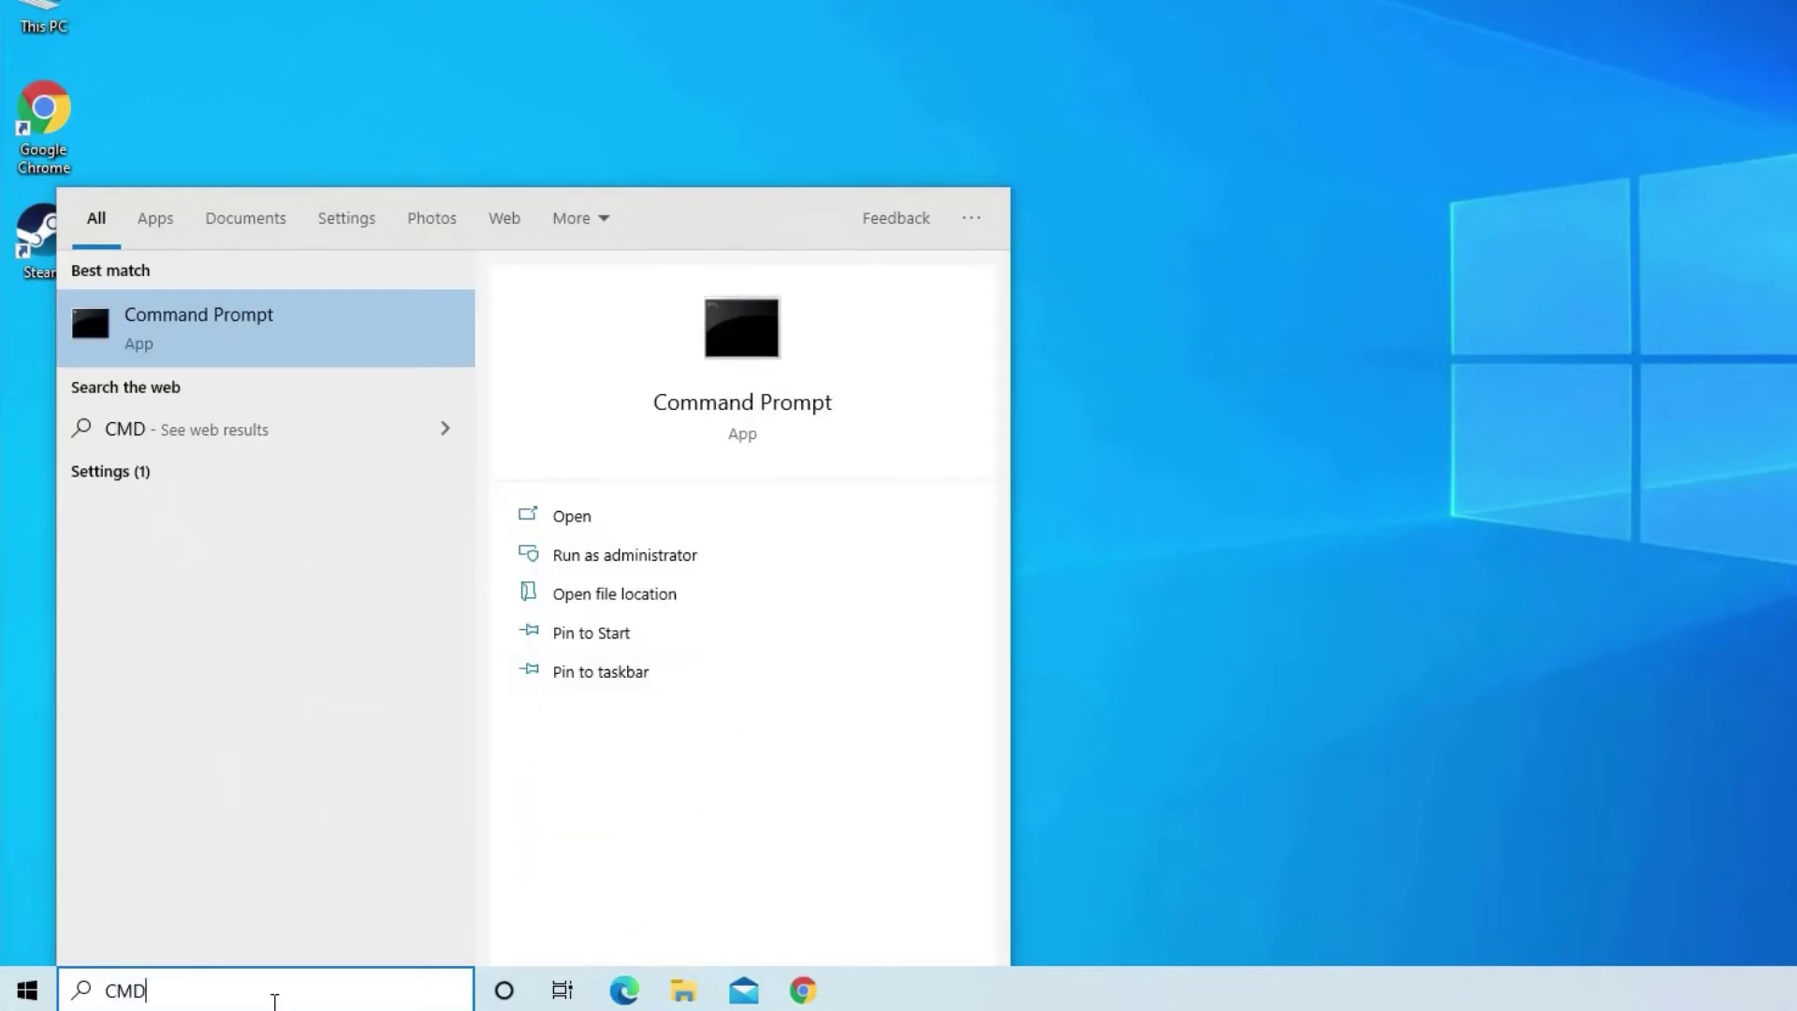
right_click(223, 324)
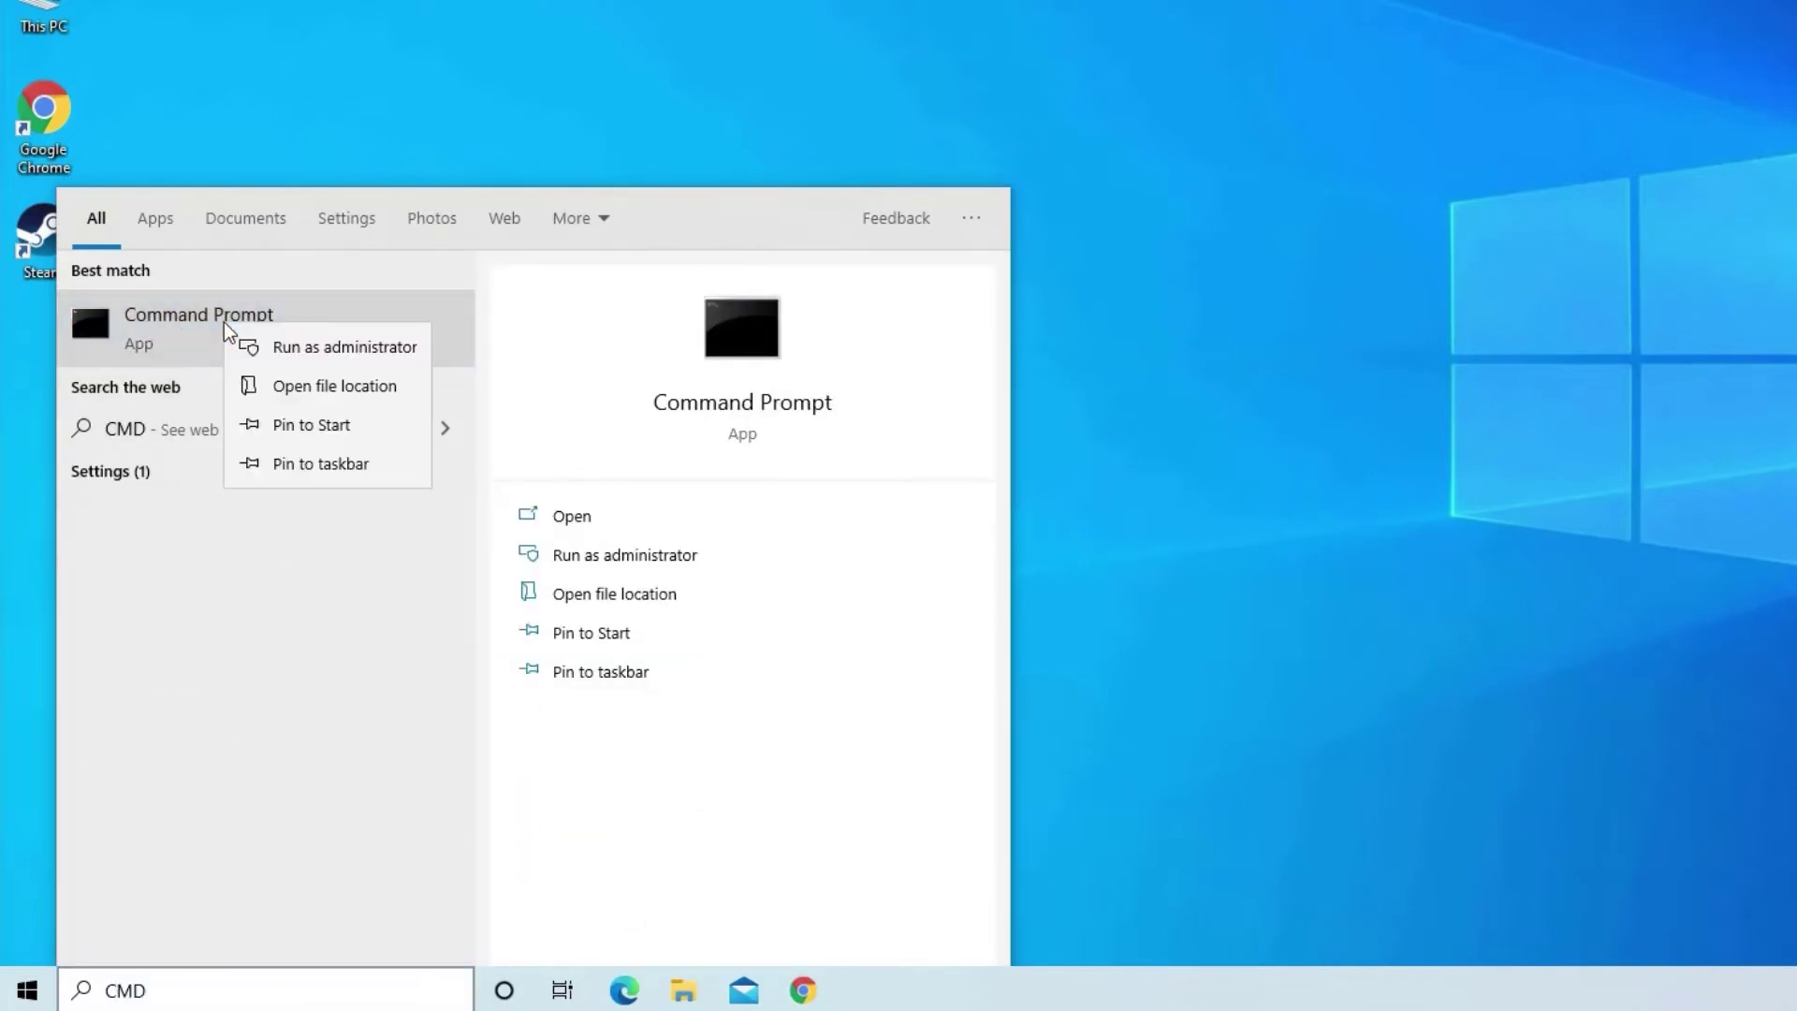
click(320, 348)
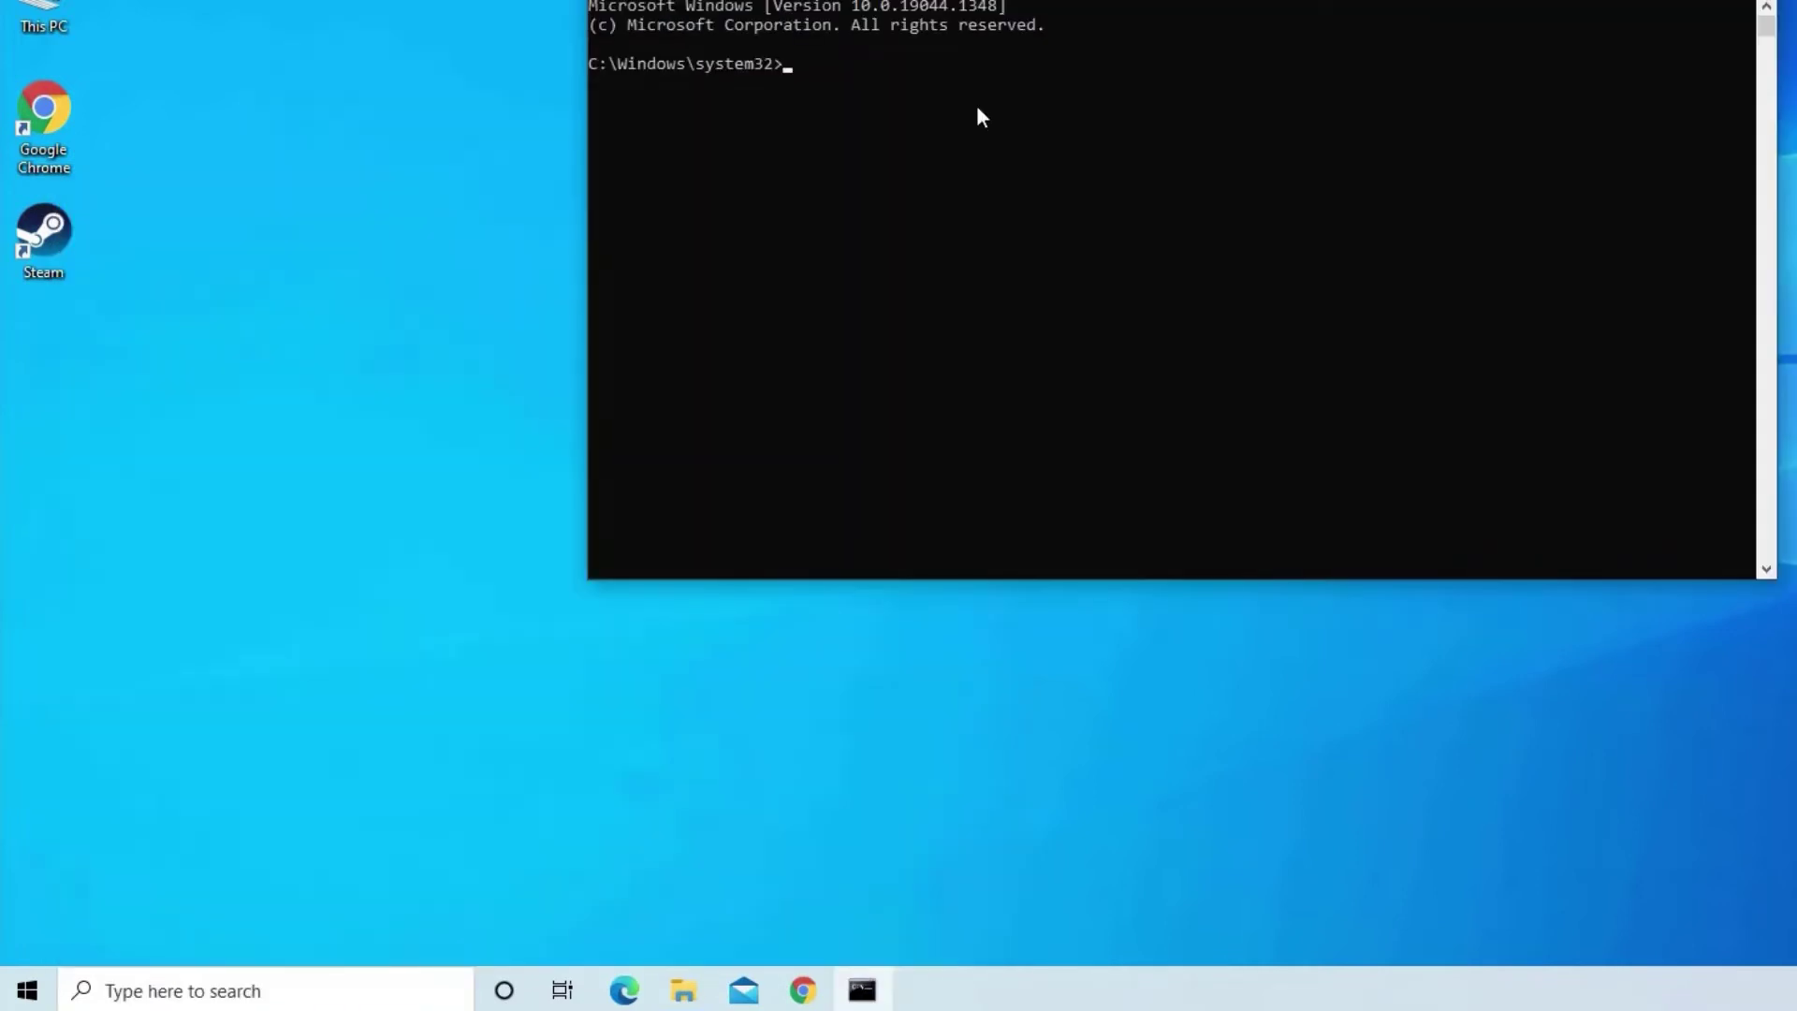
text(ms)
text(dt)
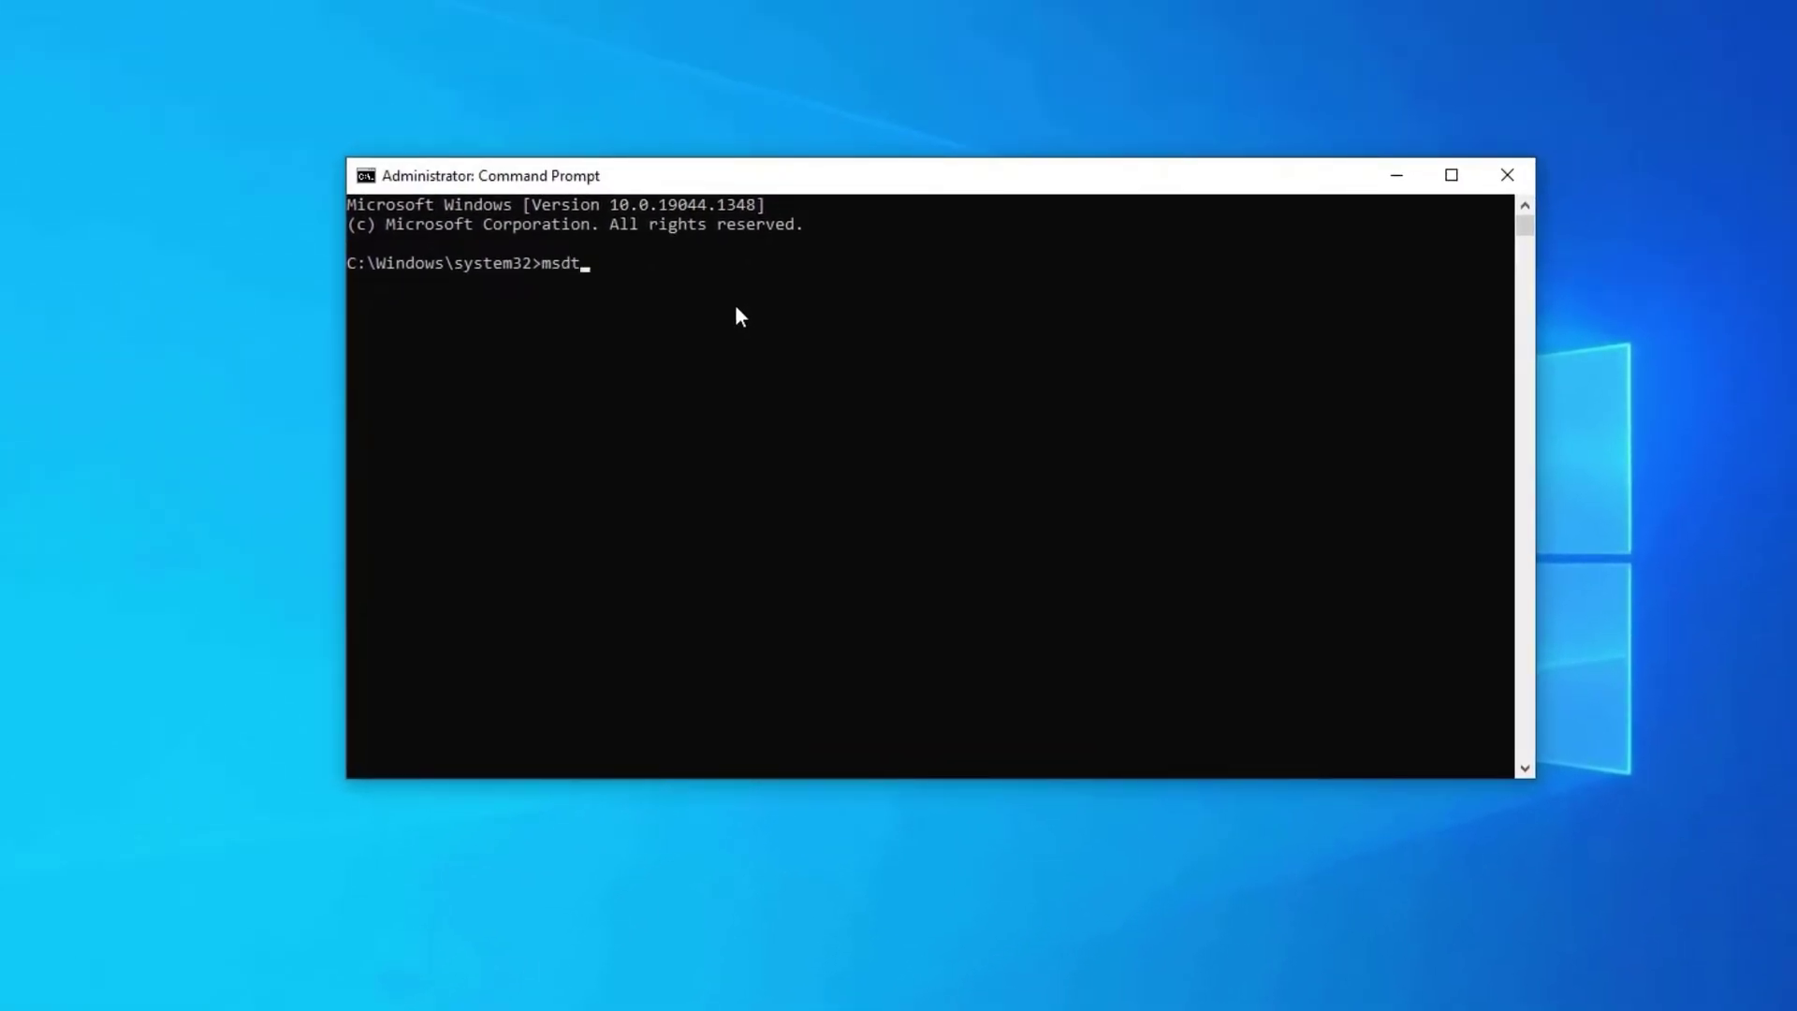
text(.exe -id devicediagnostic)
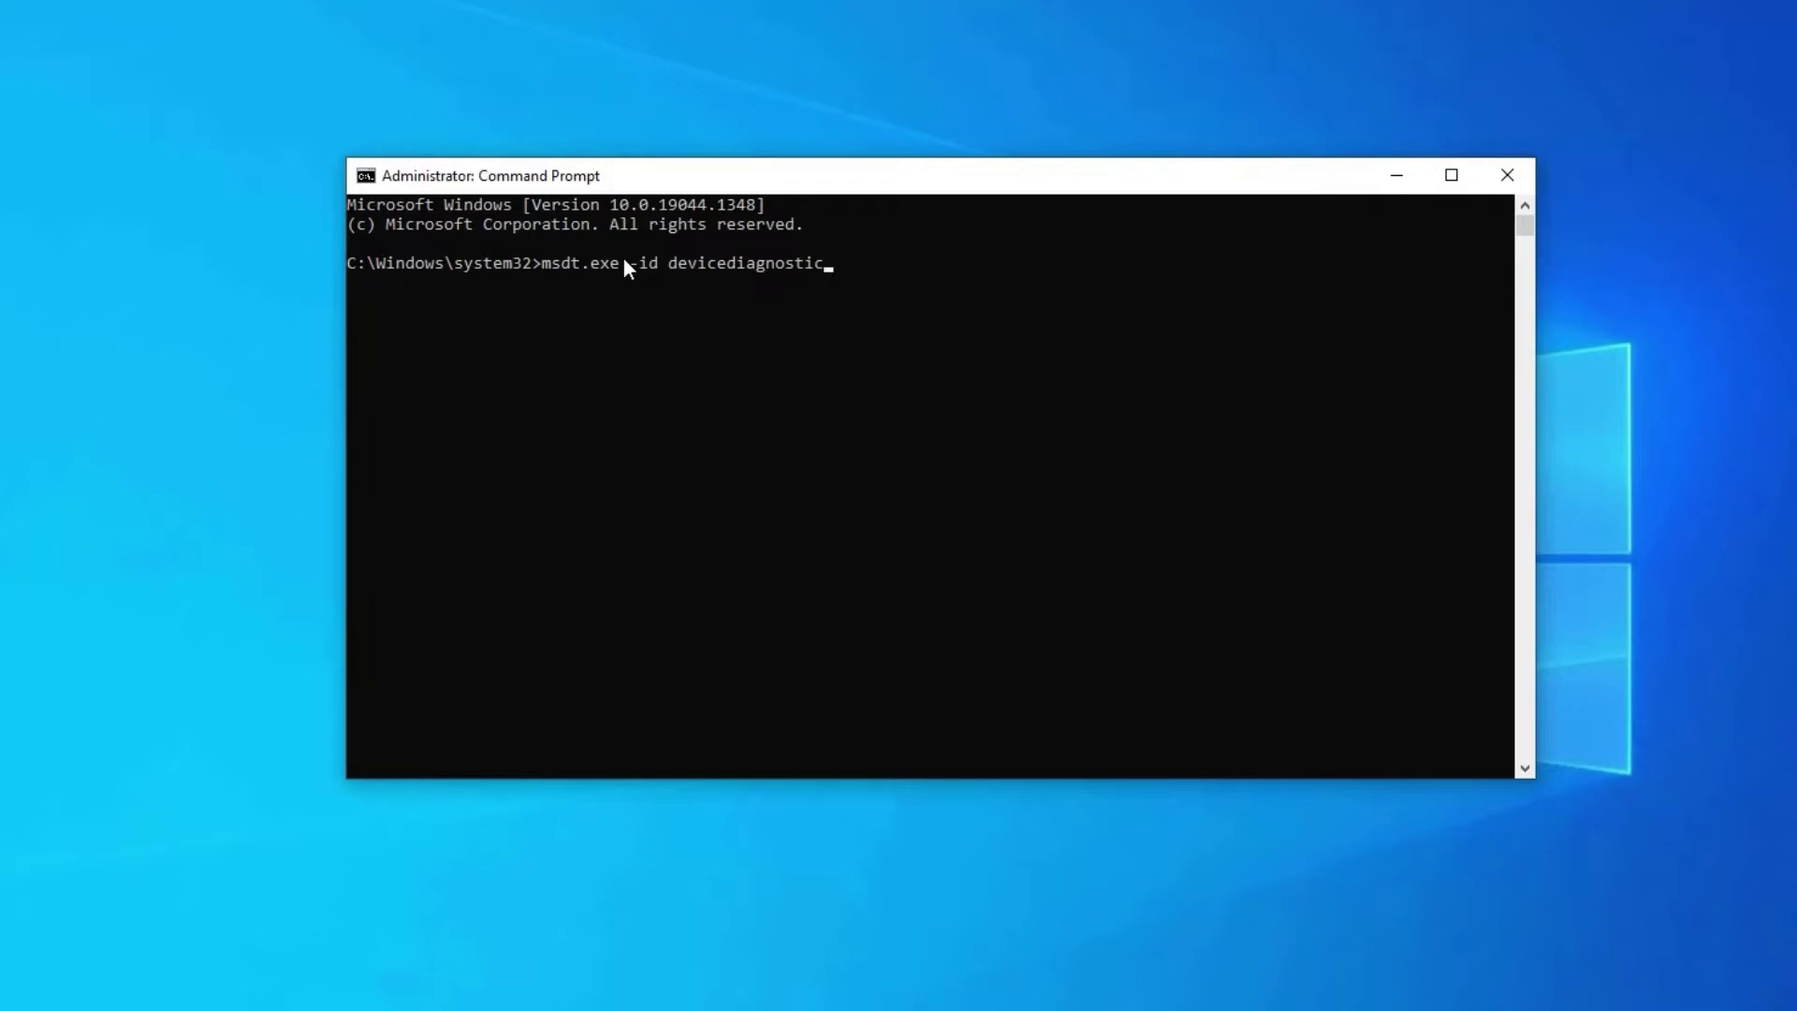
key(Return)
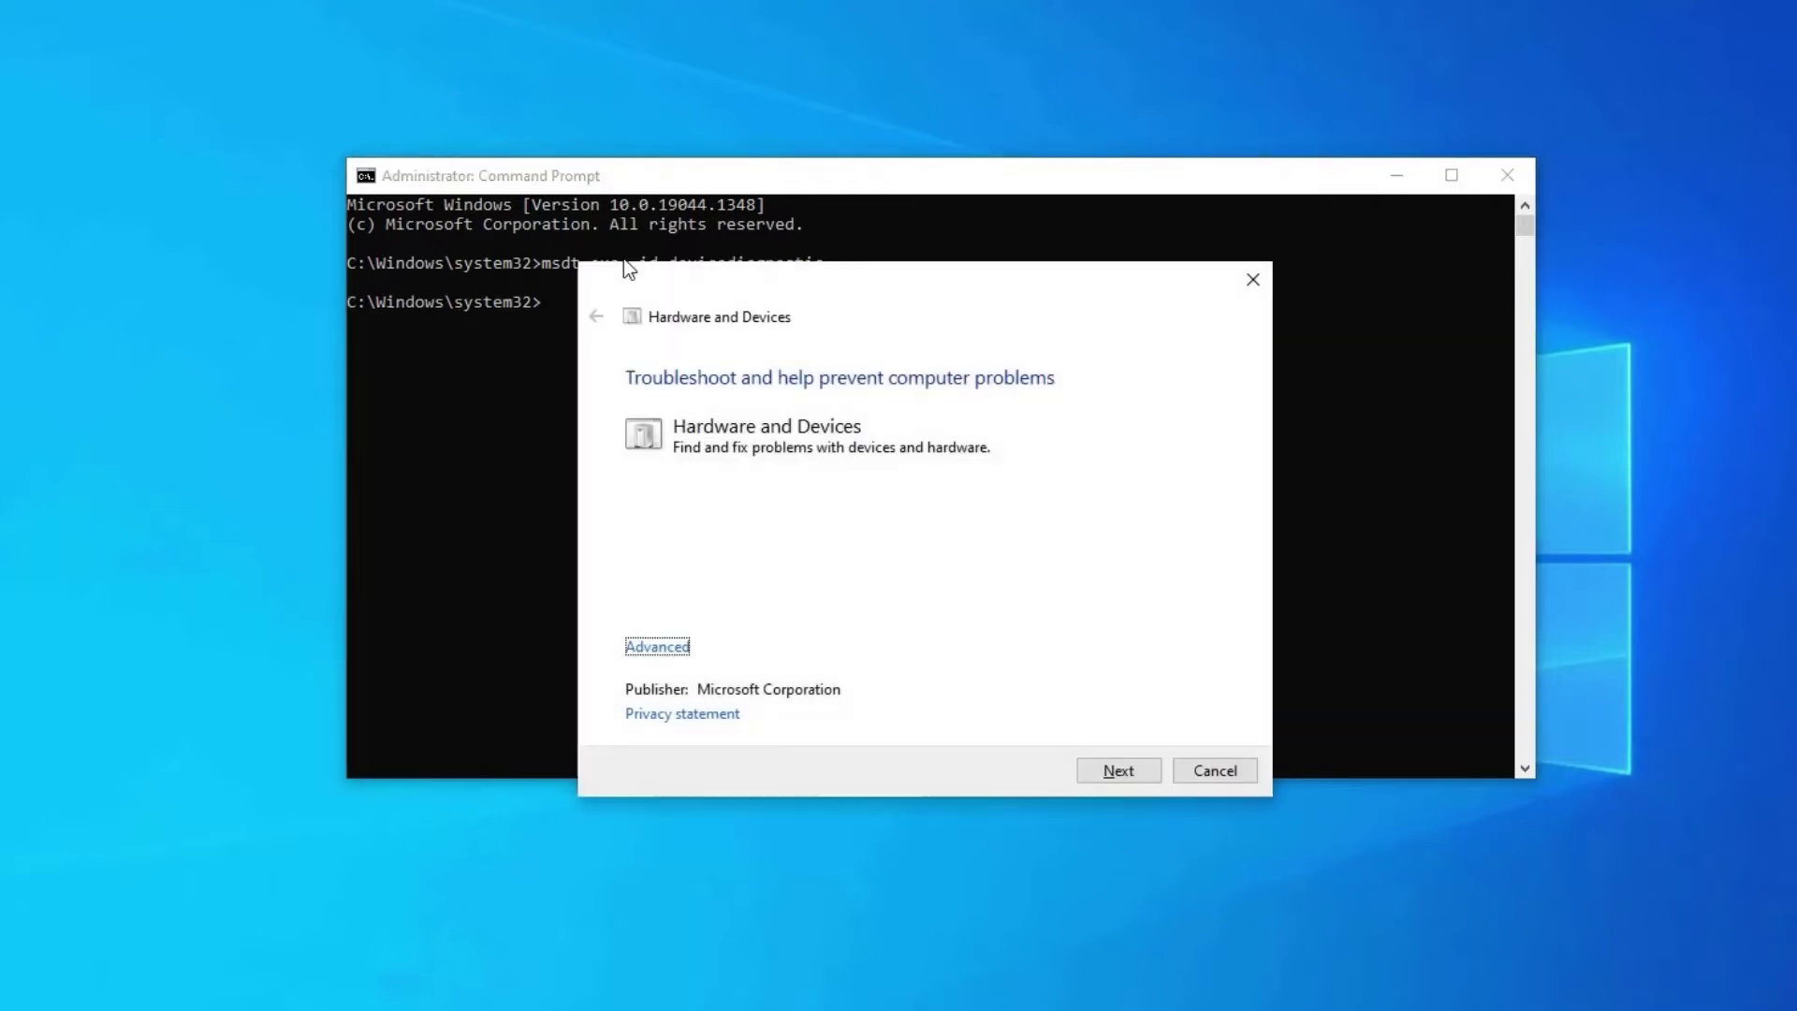
Step: Run the Hardware and Devices troubleshooter with repairs applied automatically, and enable automatic checking for the newest drivers
click(666, 651)
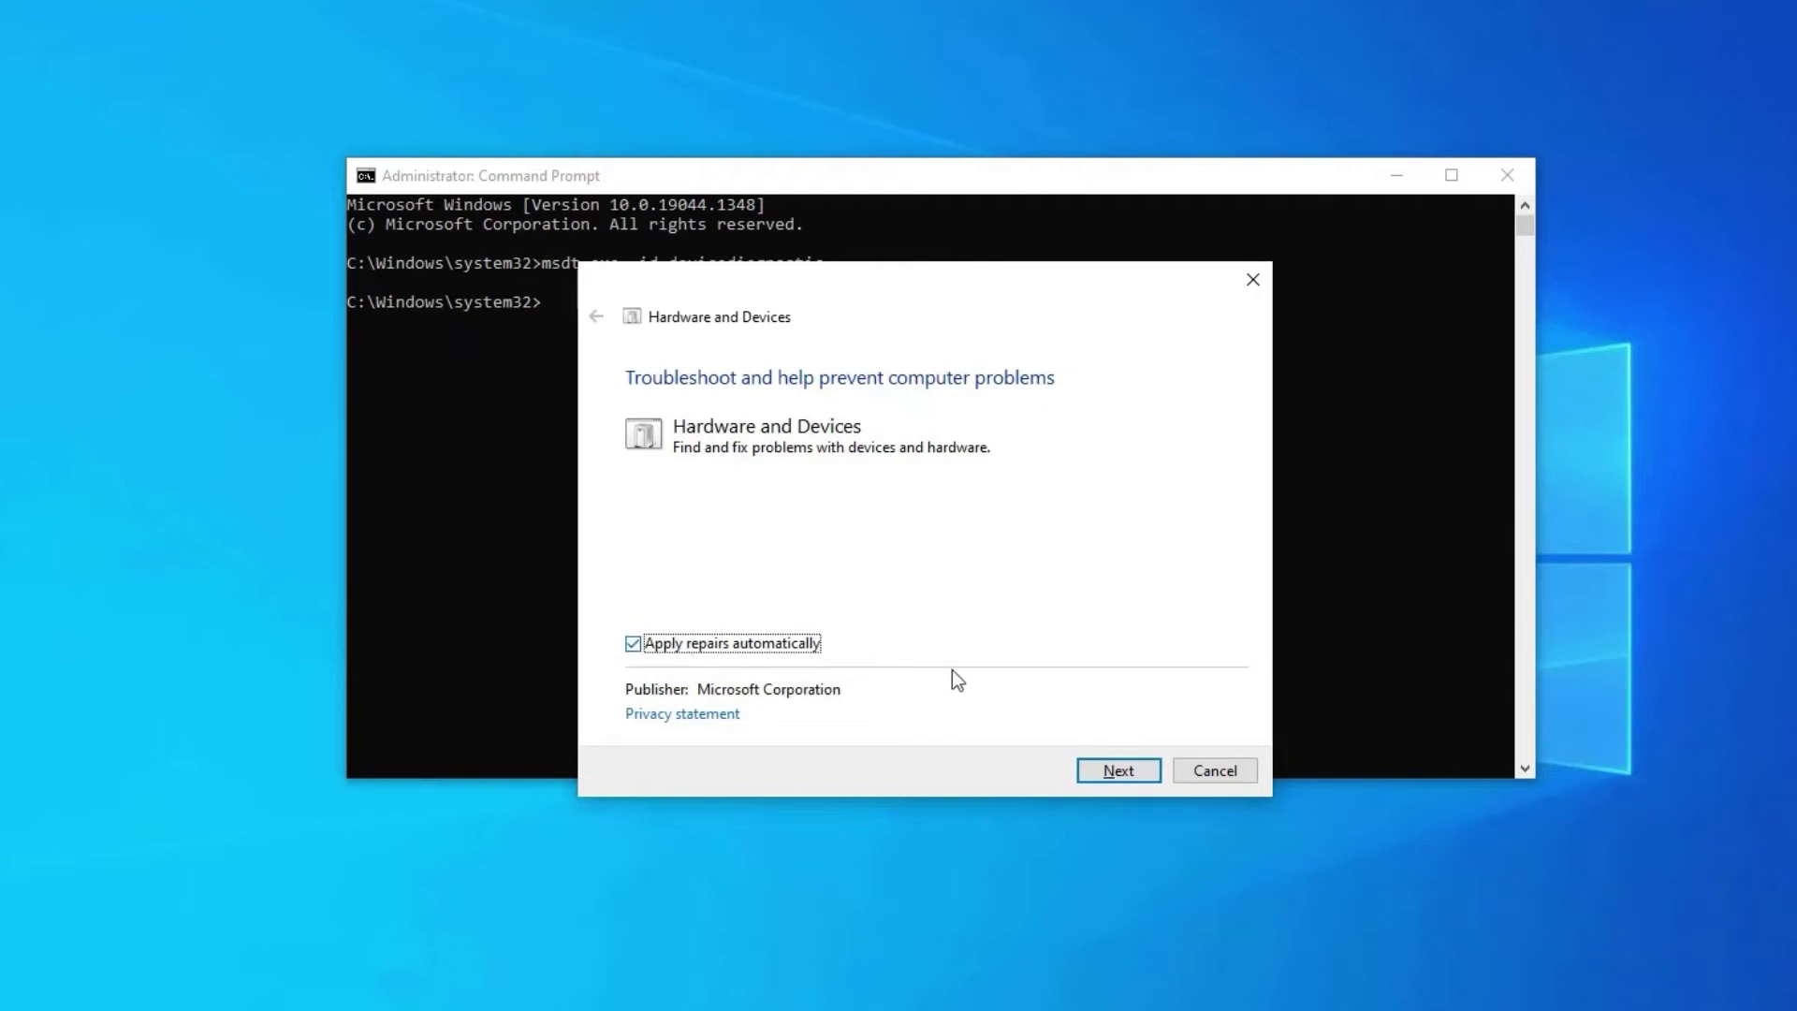
click(1122, 770)
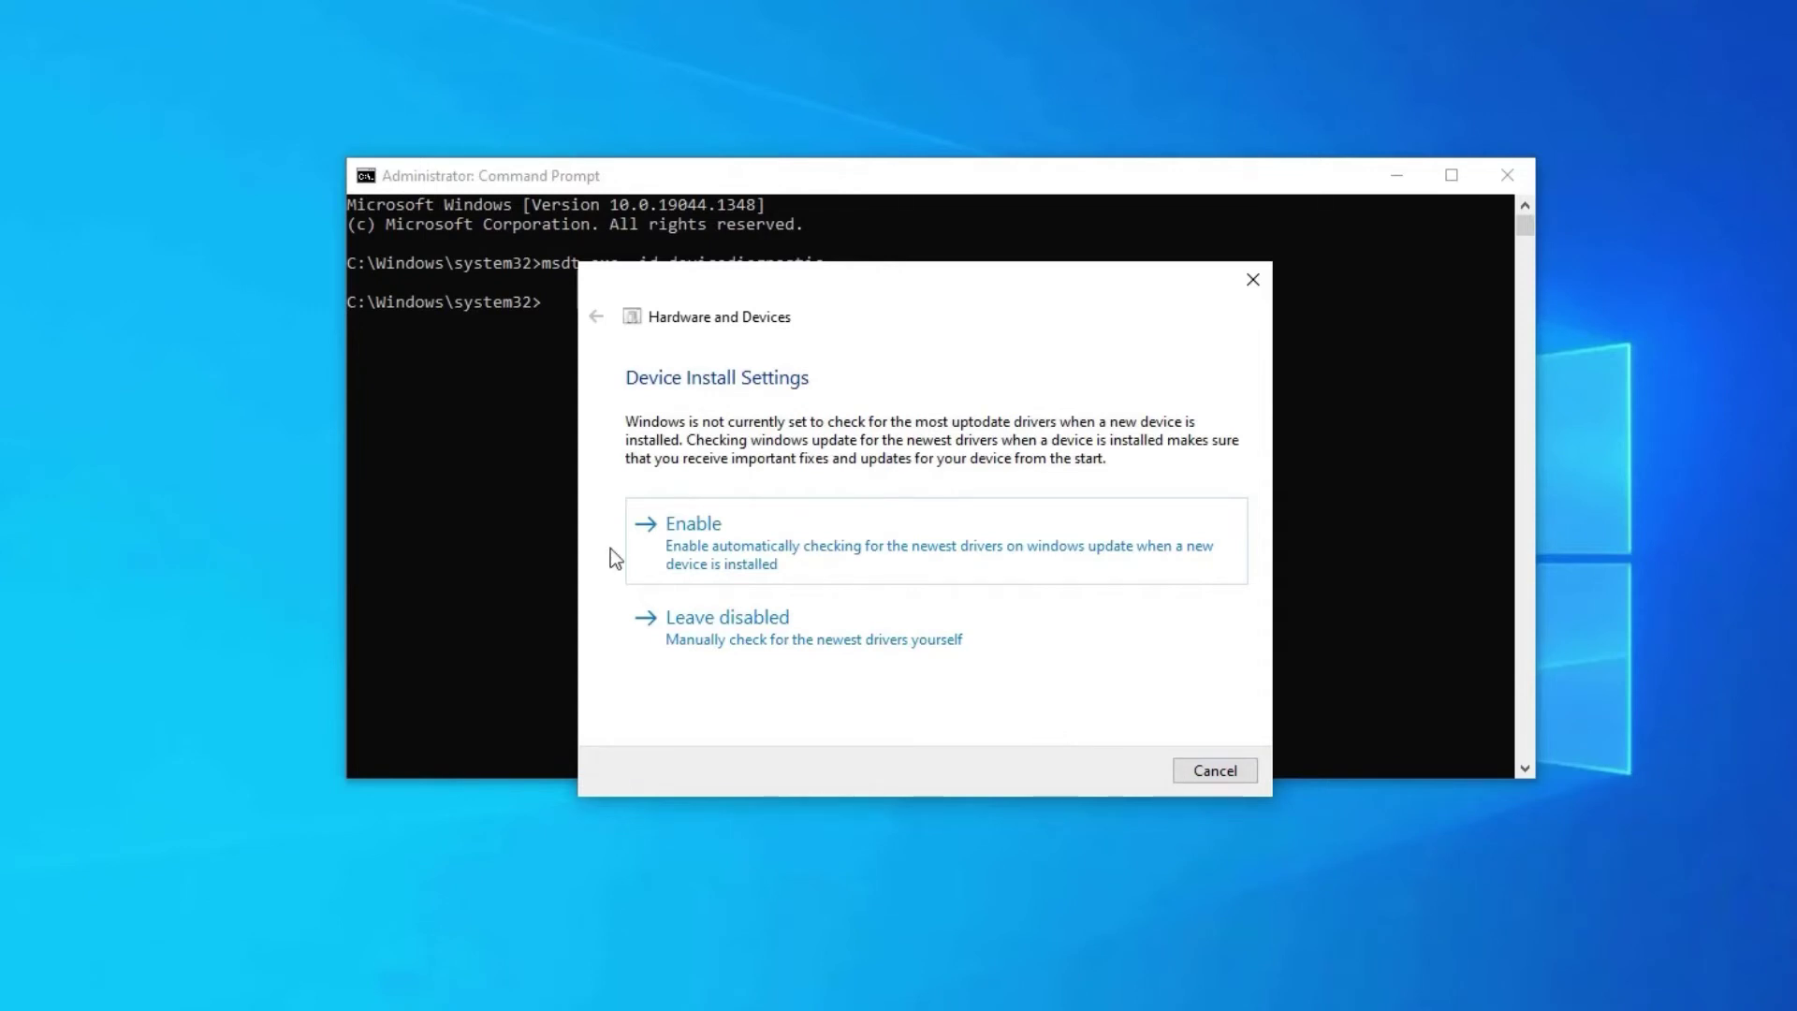
click(728, 535)
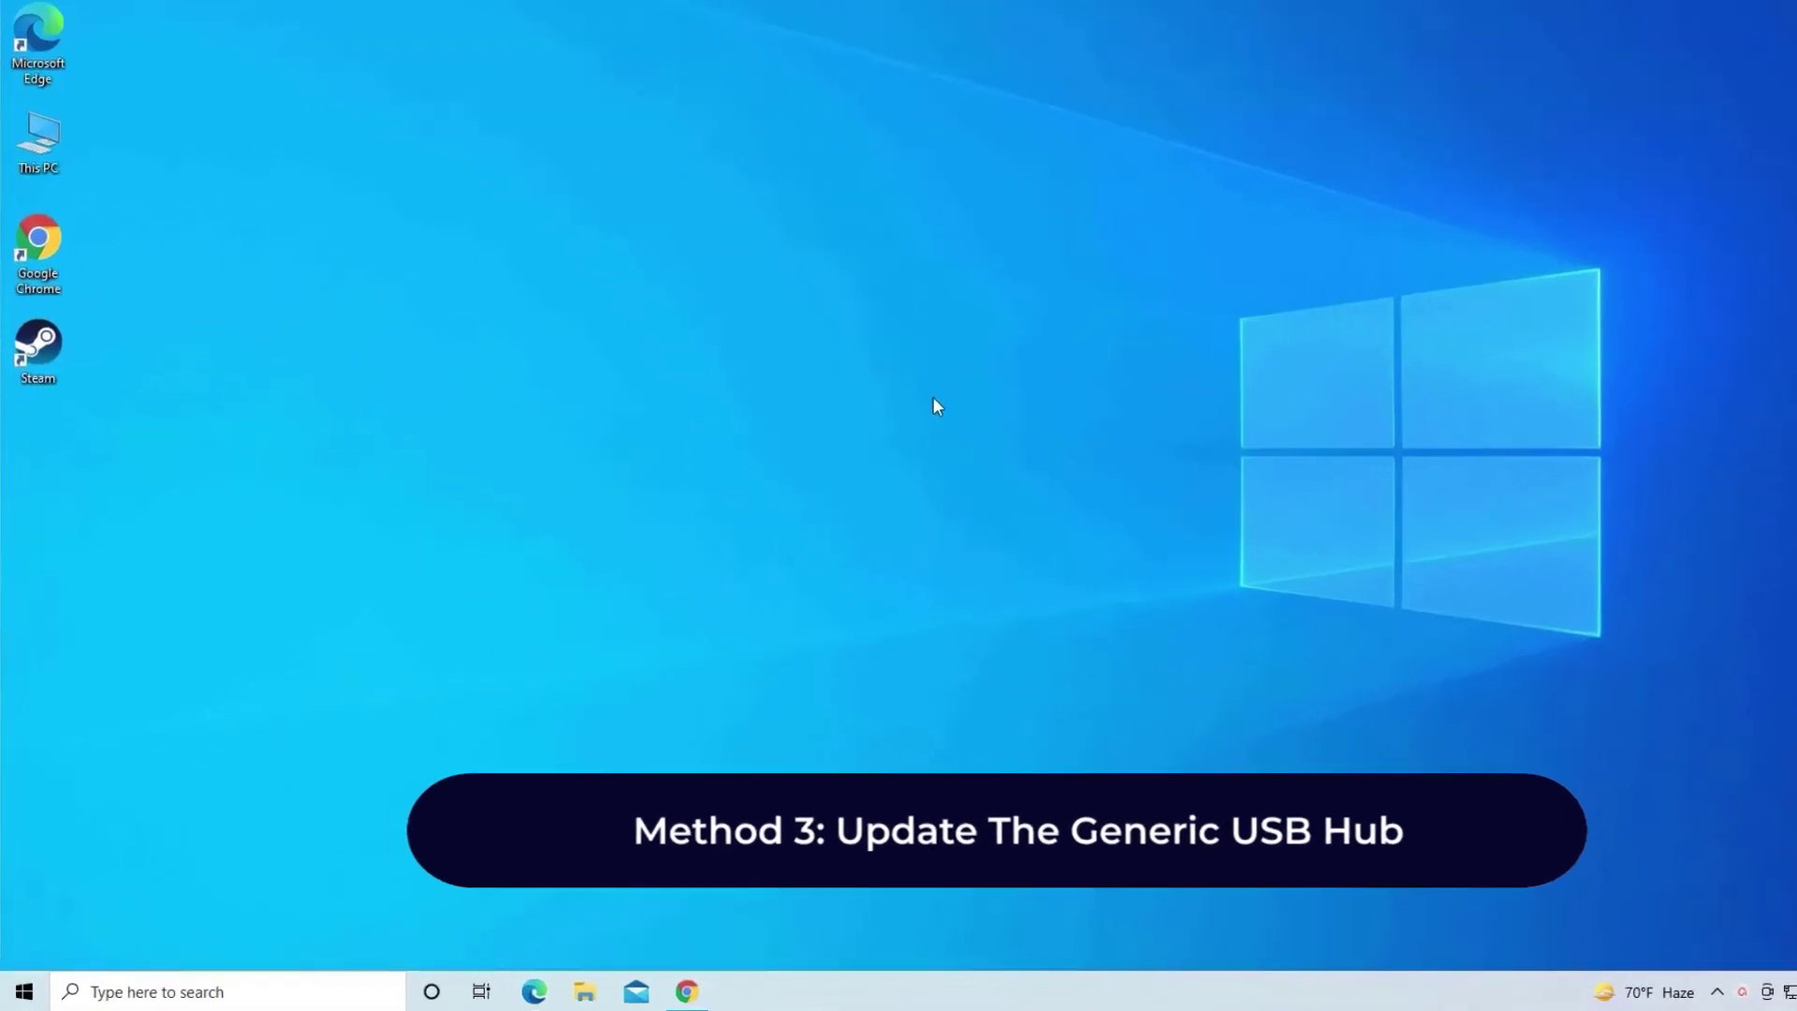
Step: Open Device Manager by running devmgmt.msc and expand the Universal Serial Bus controllers category
key(super+r)
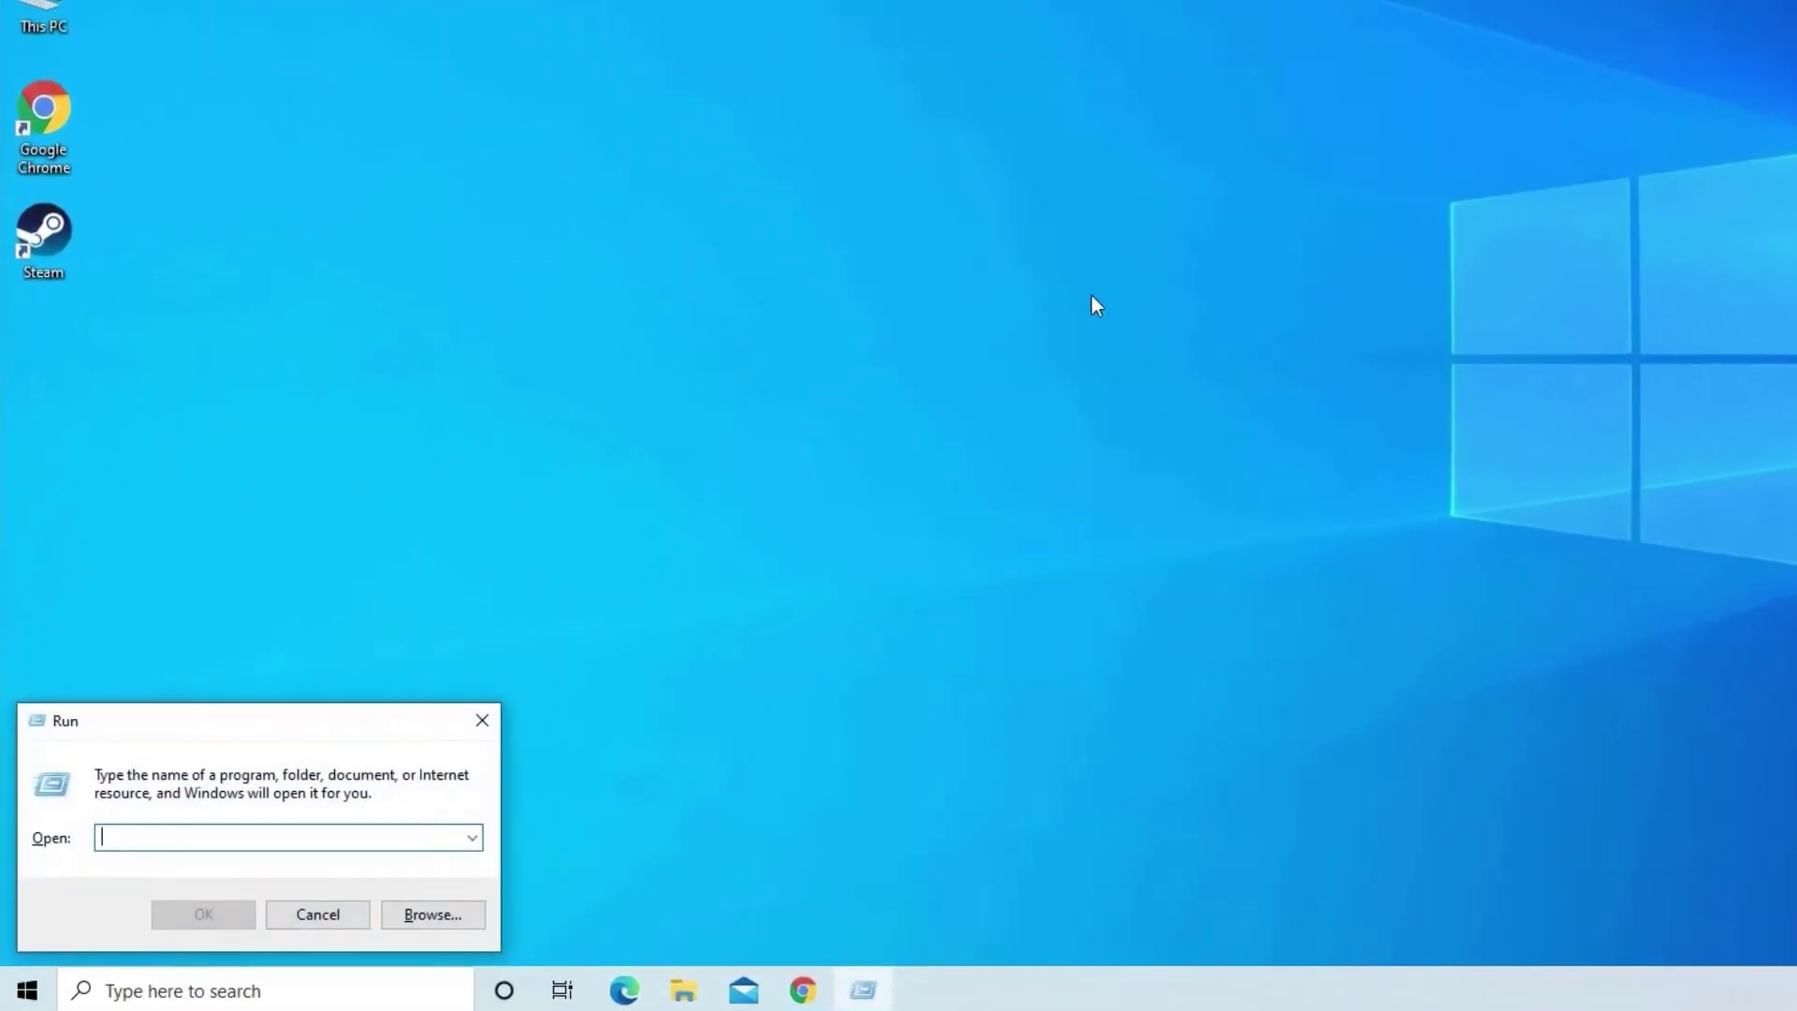
text(dev)
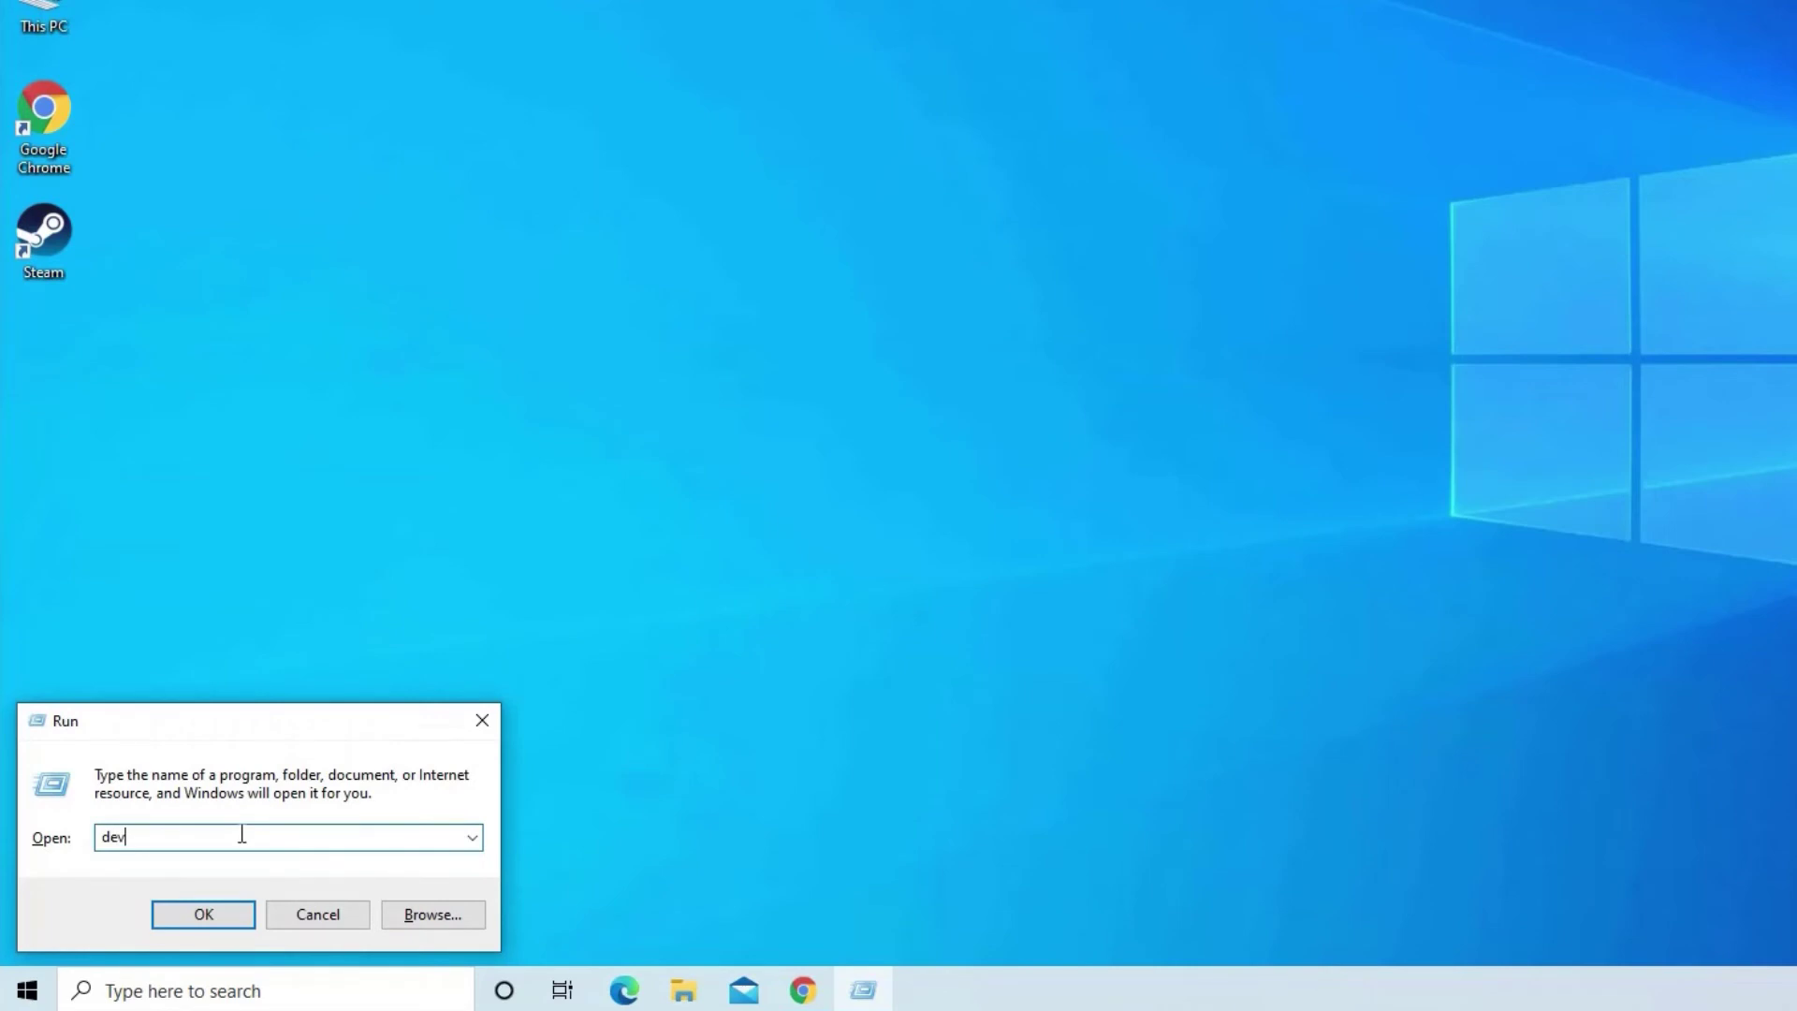
text(mgmt.msc)
click(200, 922)
click(408, 746)
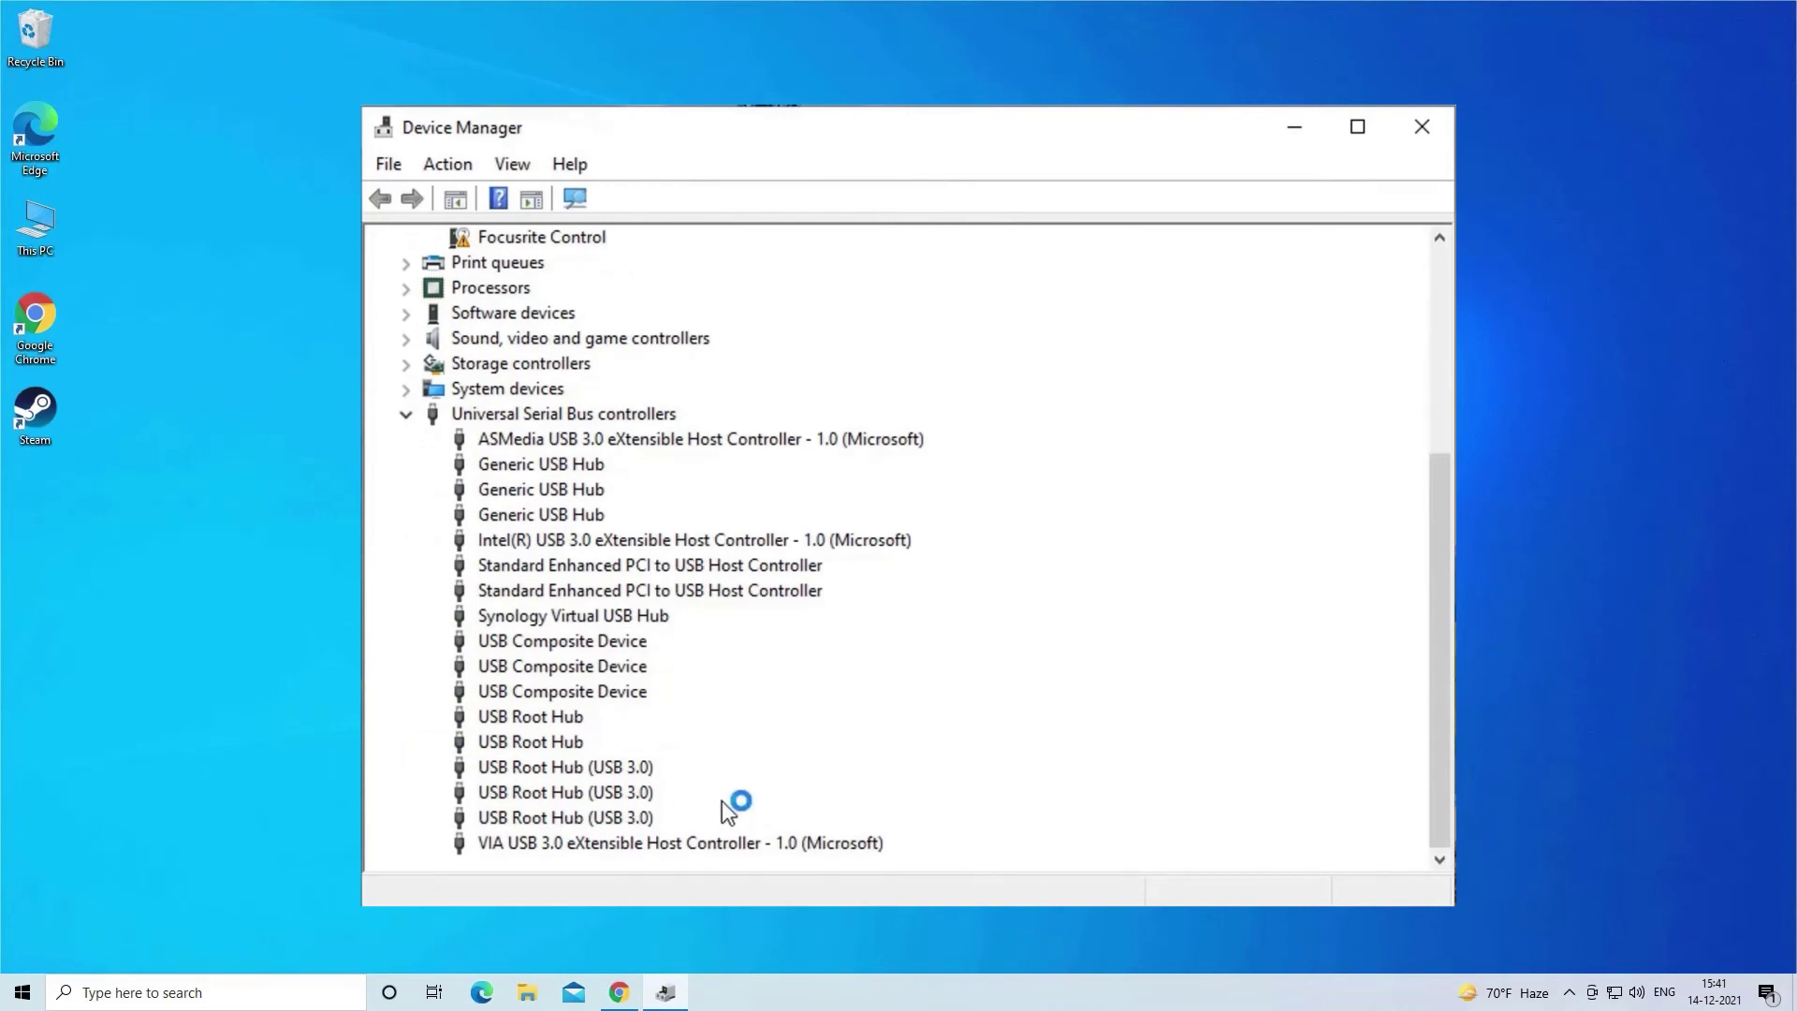
Step: Start a driver update for the first Generic USB Hub, searching automatically for updated driver software
click(552, 464)
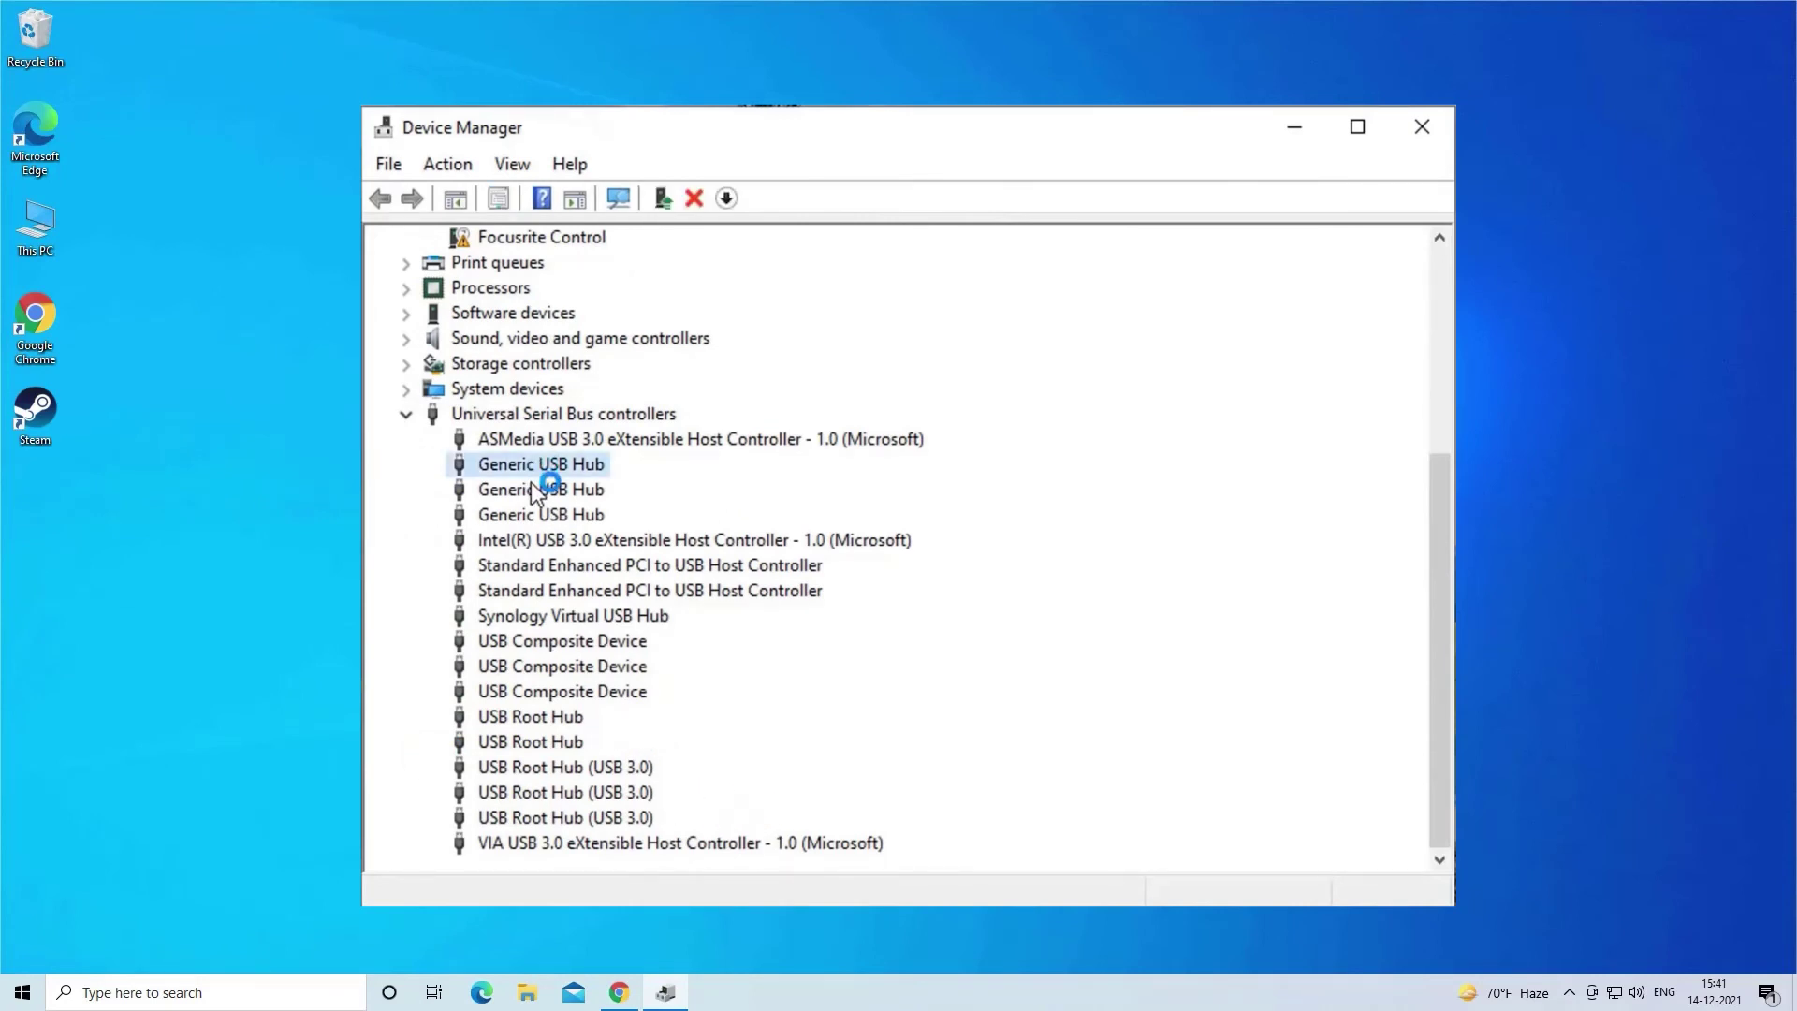
right_click(588, 468)
click(688, 484)
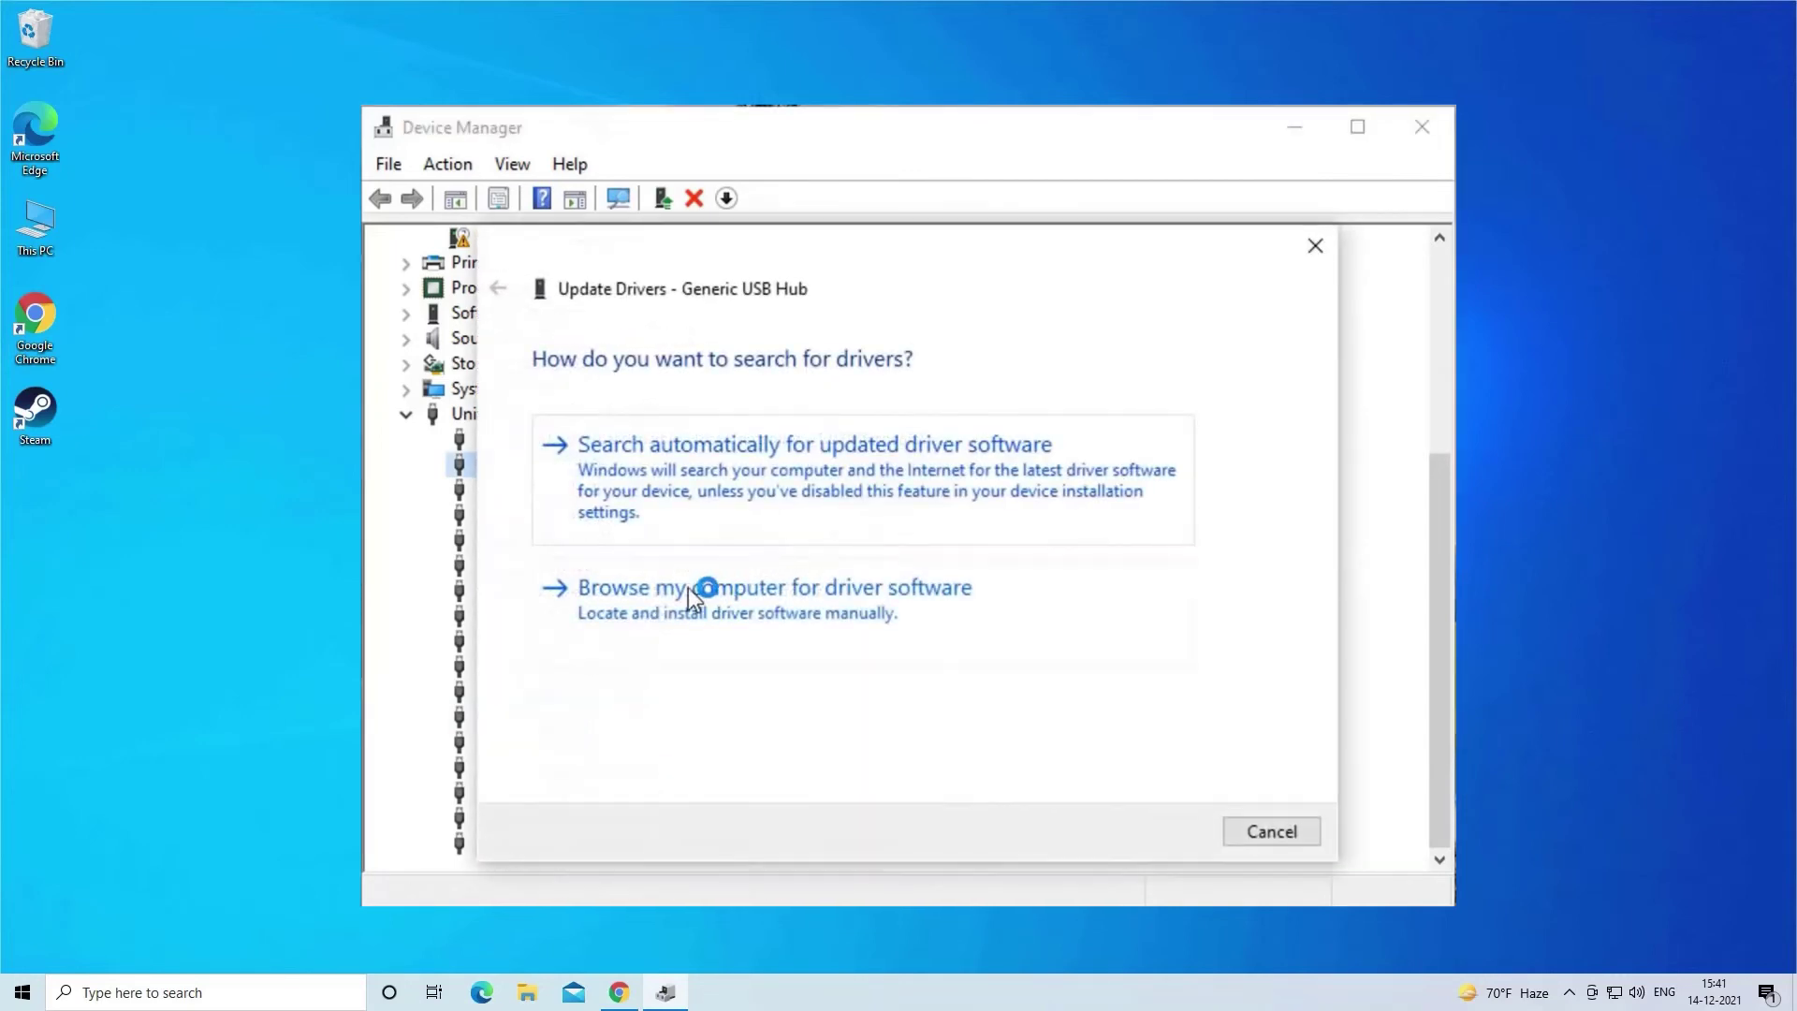
click(725, 509)
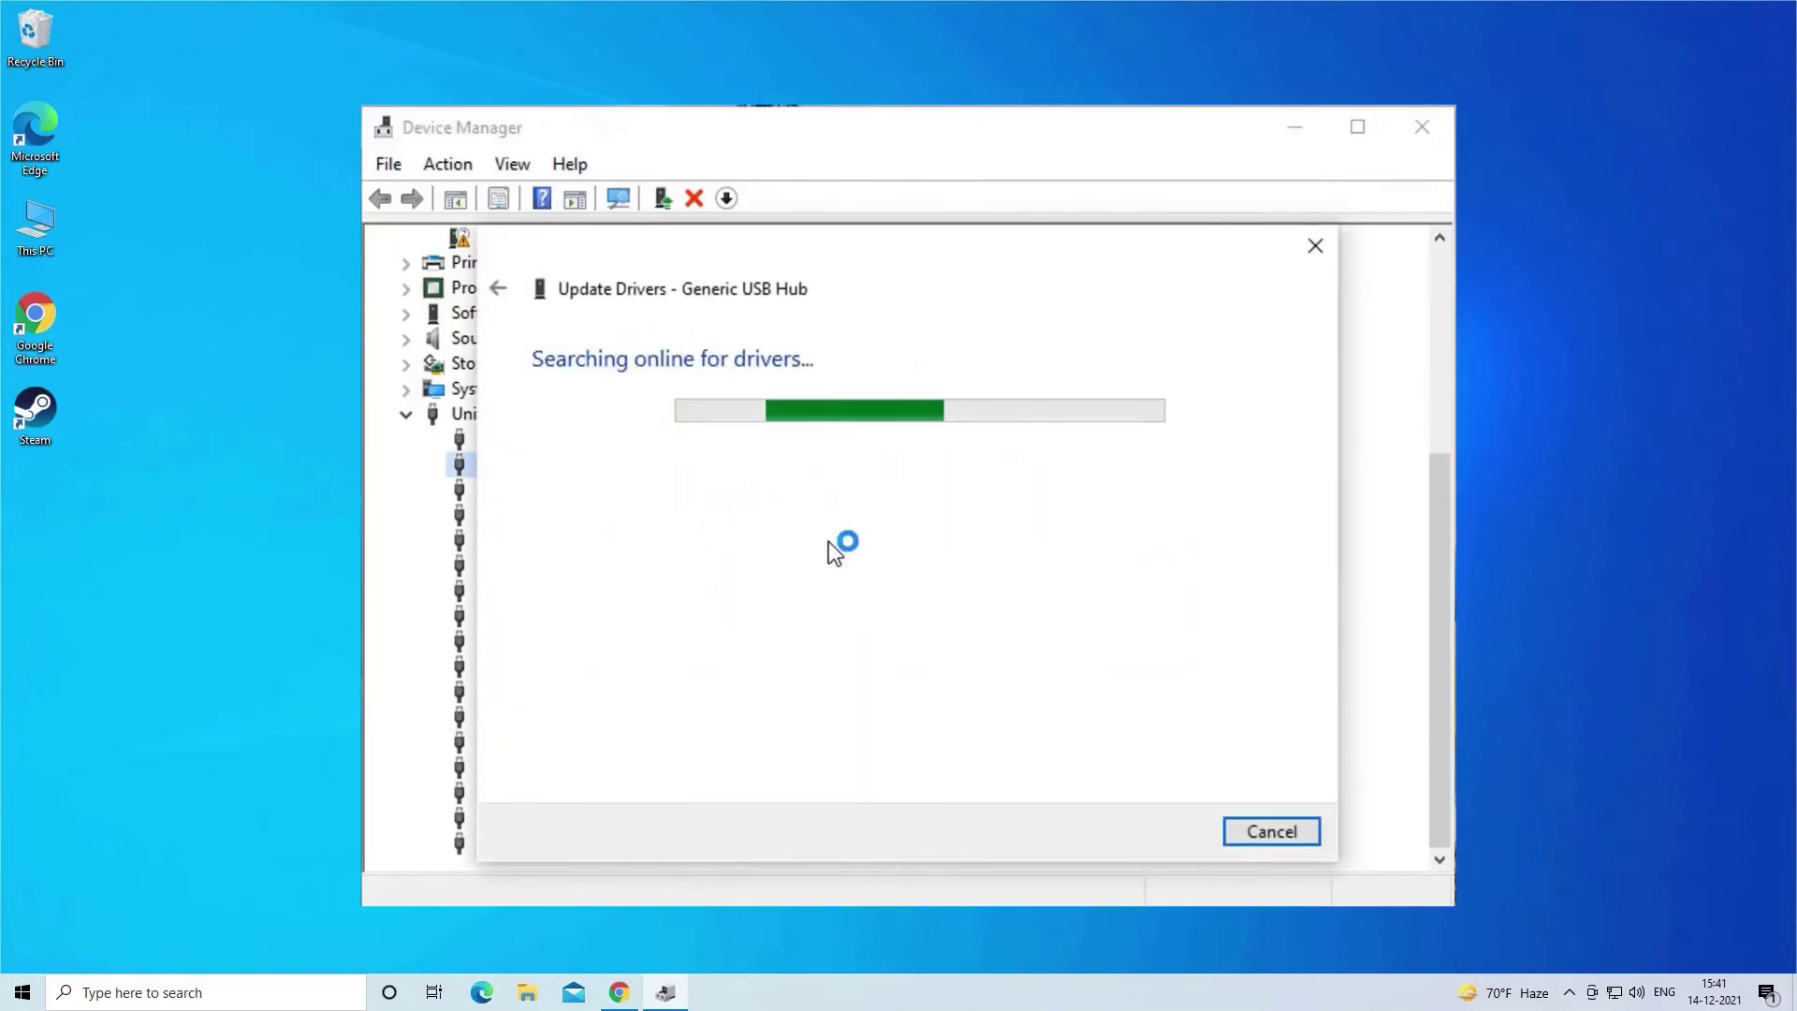